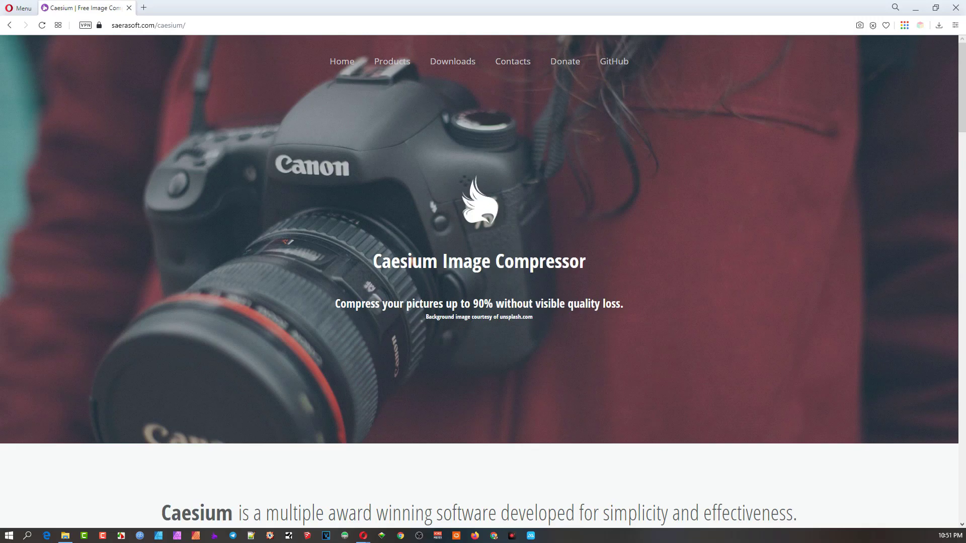
# Examine the Caesium home page's headline claim about compressing pictures, highlighting the 90% figure.
pyautogui.scroll(-1, 479, 281)
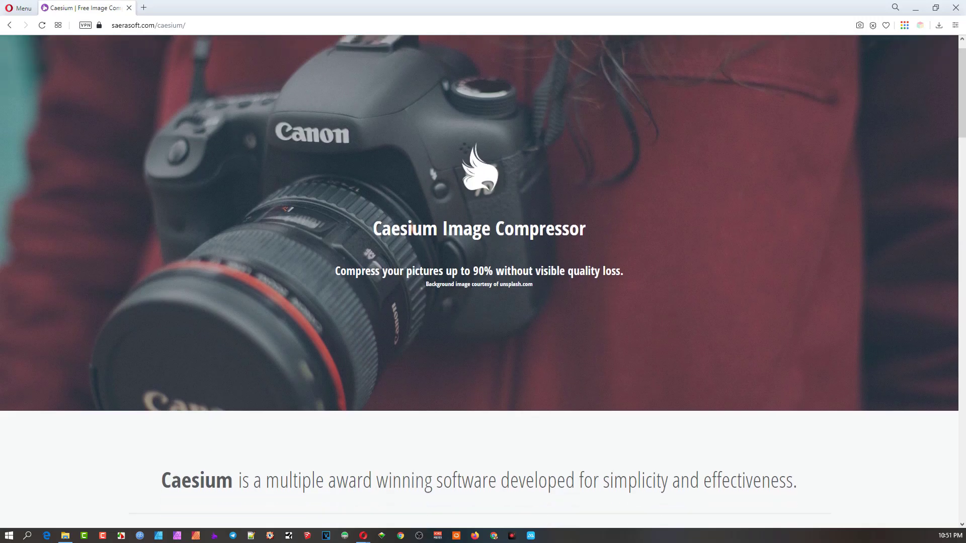
pyautogui.scroll(1, 479, 281)
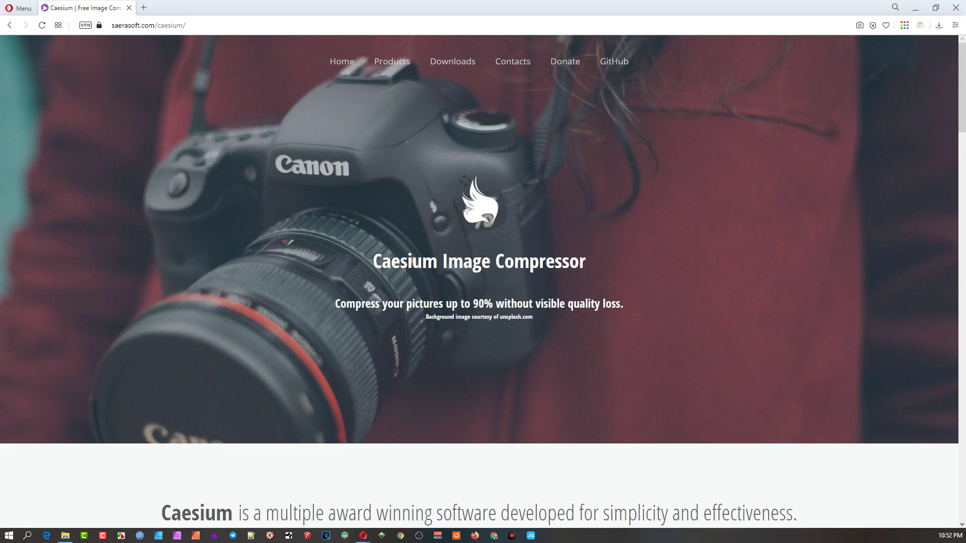
pyautogui.scroll(-1, 479, 280)
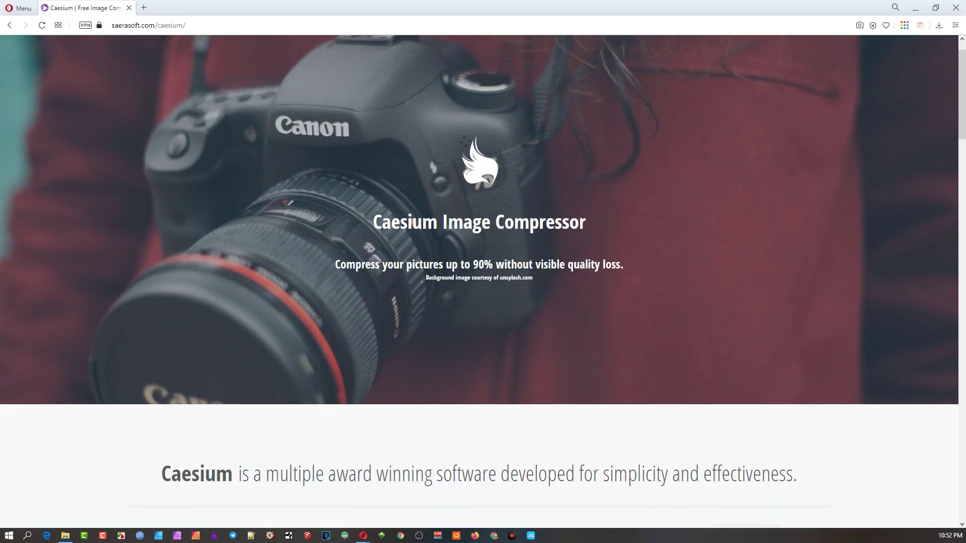
pyautogui.scroll(1, 478, 281)
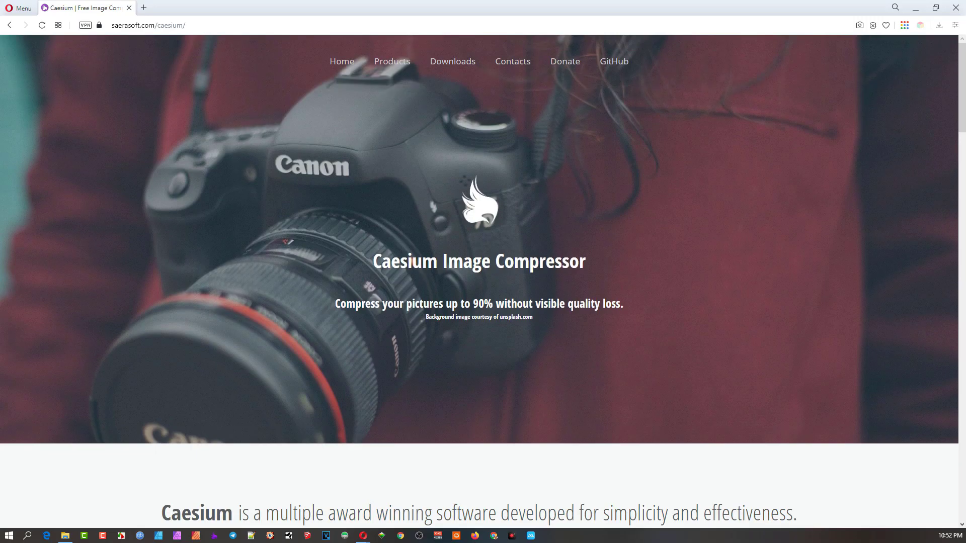
pyautogui.moveTo(335, 303); pyautogui.dragTo(623, 305)
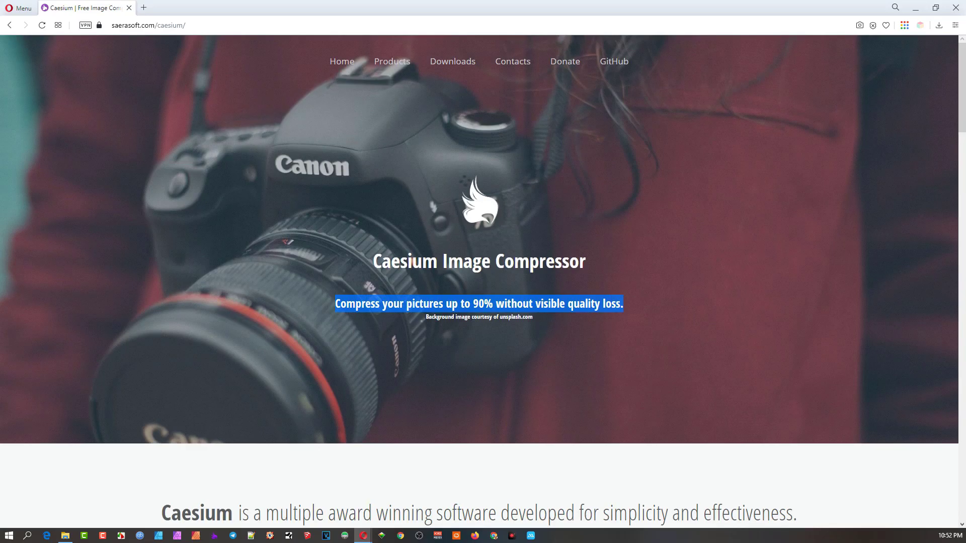
pyautogui.click(623, 304)
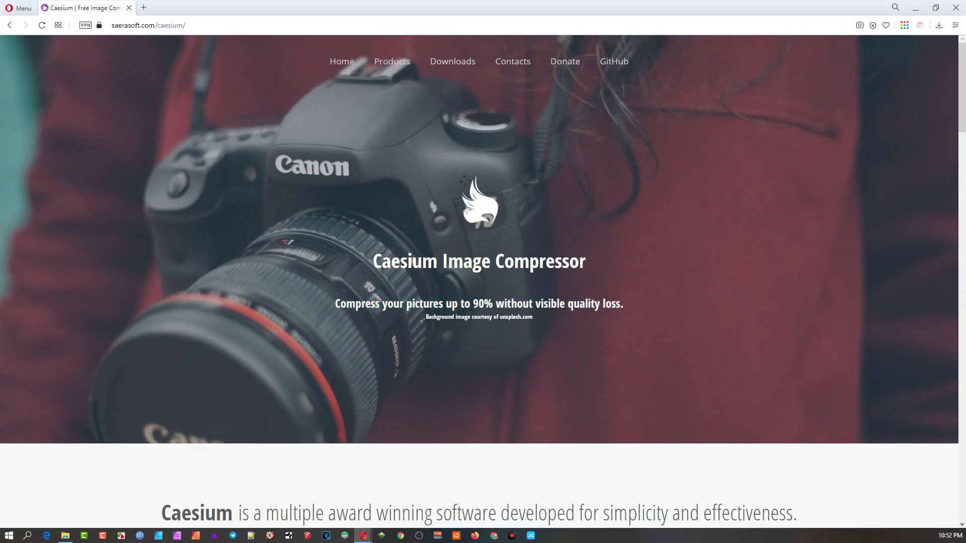
pyautogui.moveTo(496, 303); pyautogui.dragTo(473, 304)
# Review the Caesium product descriptions and the Windows download options on the page.
pyautogui.scroll(-2, 479, 280)
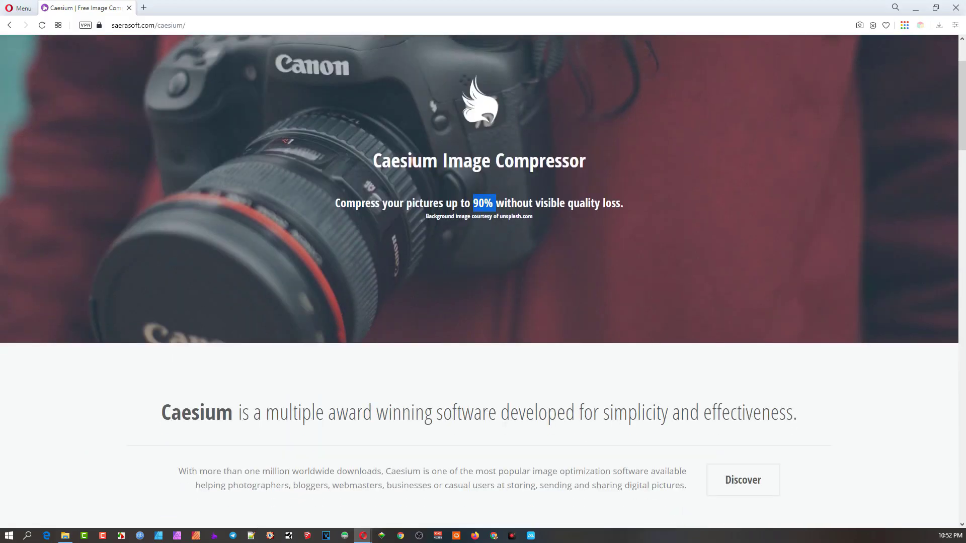
pyautogui.scroll(-2, 478, 281)
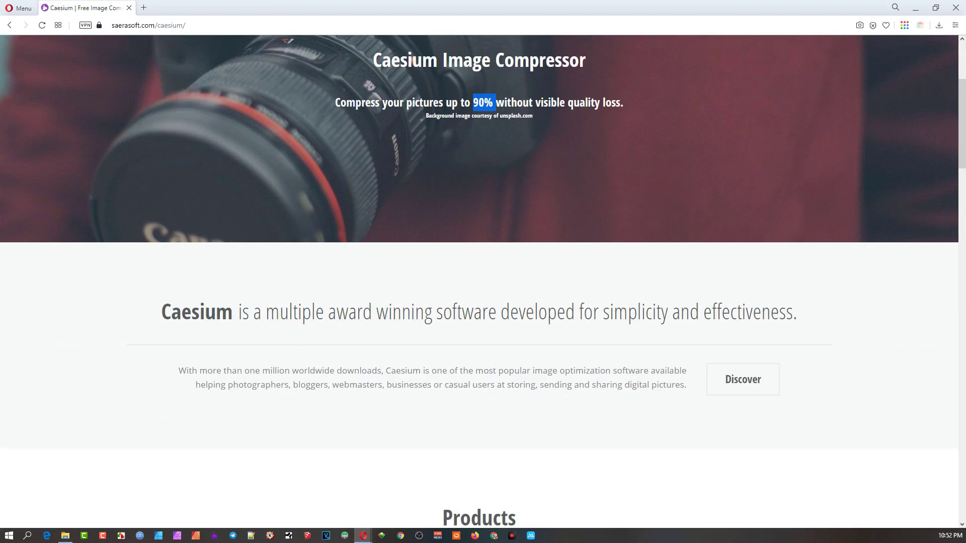
pyautogui.scroll(-2, 479, 281)
pyautogui.scroll(-2, 479, 281)
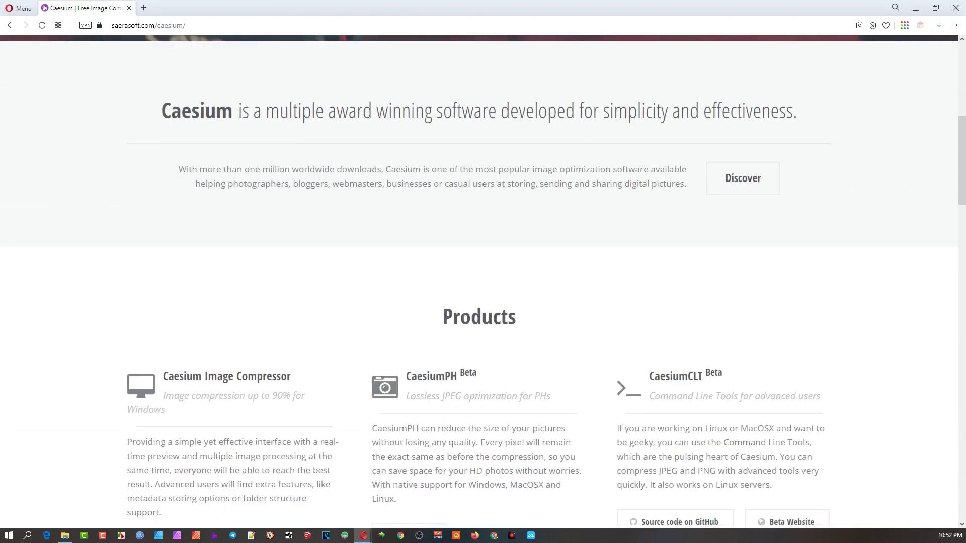
pyautogui.scroll(-4, 479, 280)
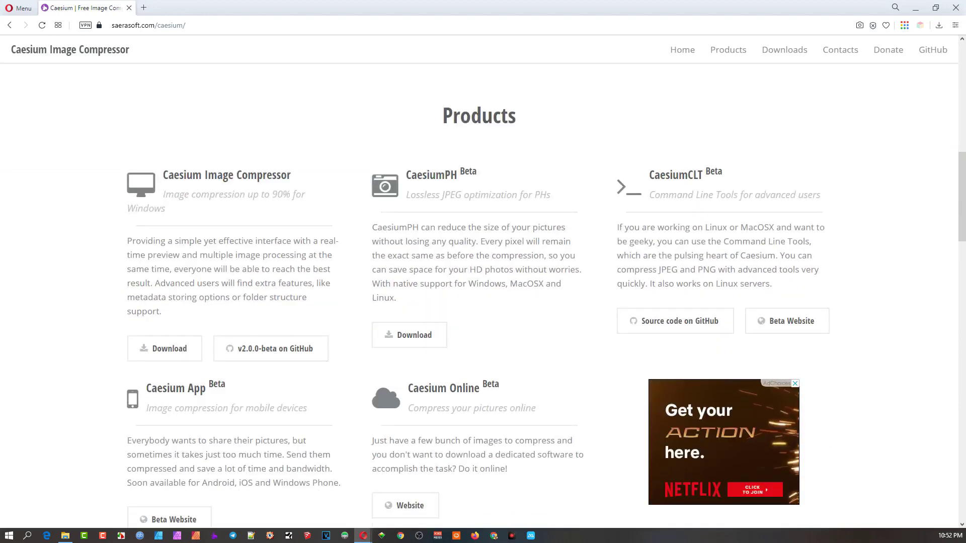
pyautogui.scroll(-8, 479, 280)
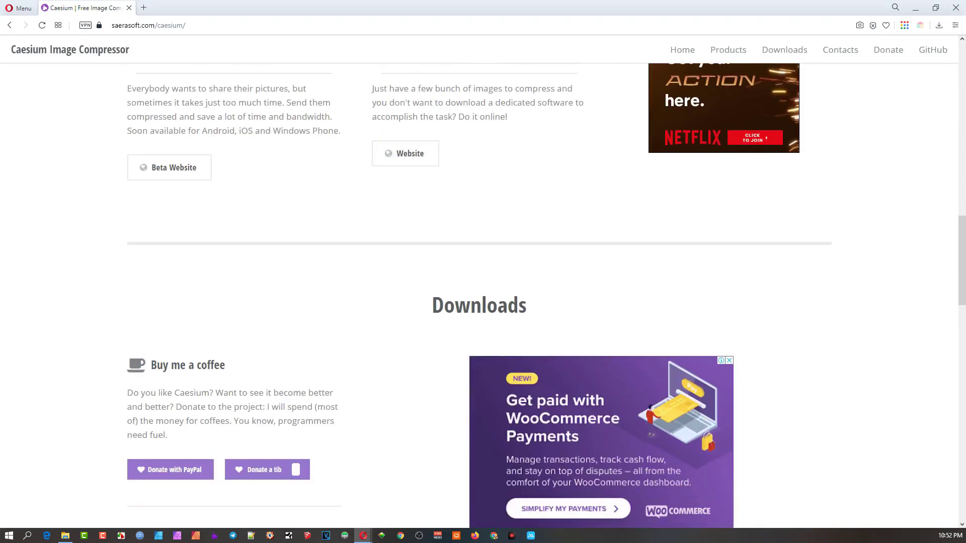
pyautogui.scroll(-2, 479, 281)
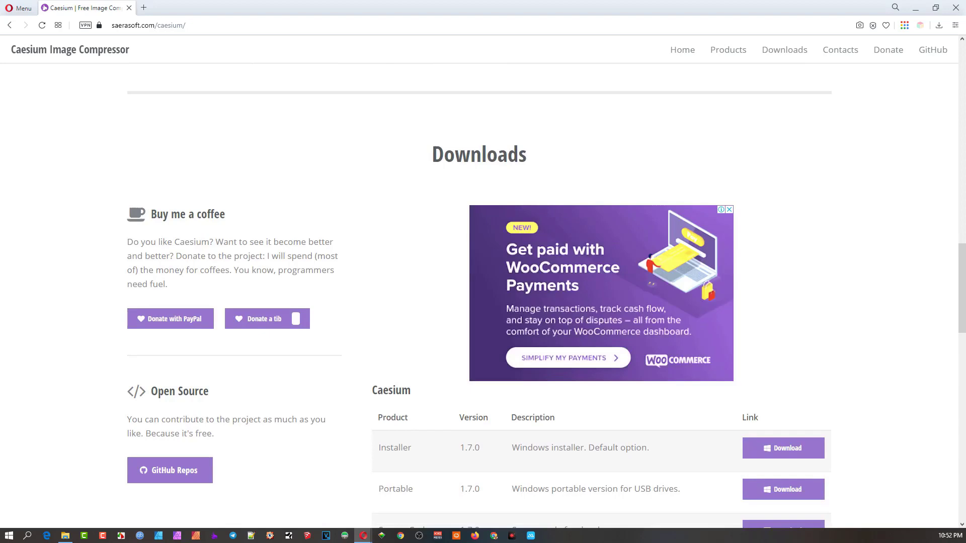
pyautogui.scroll(-2, 479, 281)
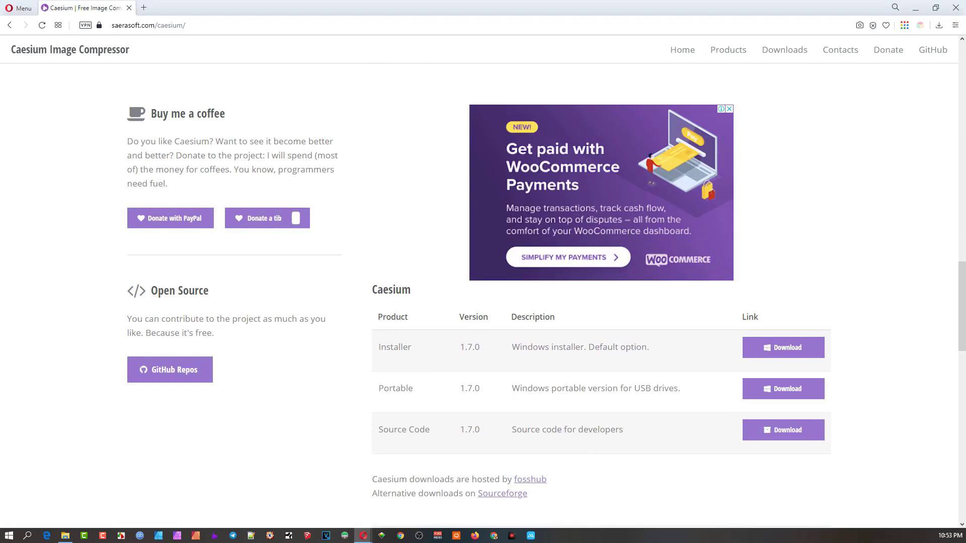
pyautogui.moveTo(727, 50)
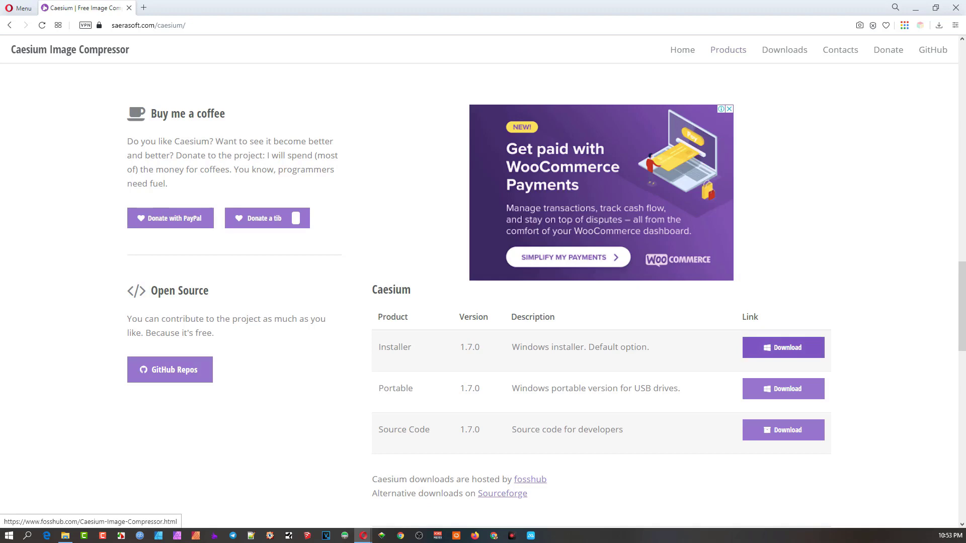
pyautogui.scroll(4, 483, 297)
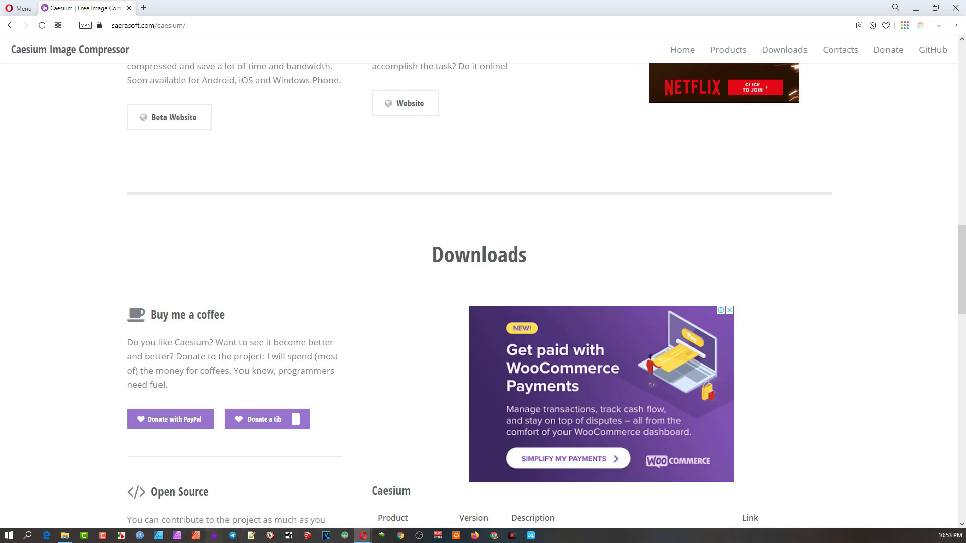
# Switch to the Caesium Image Compressor, widen its preview area and maximize the window.
pyautogui.click(215, 535)
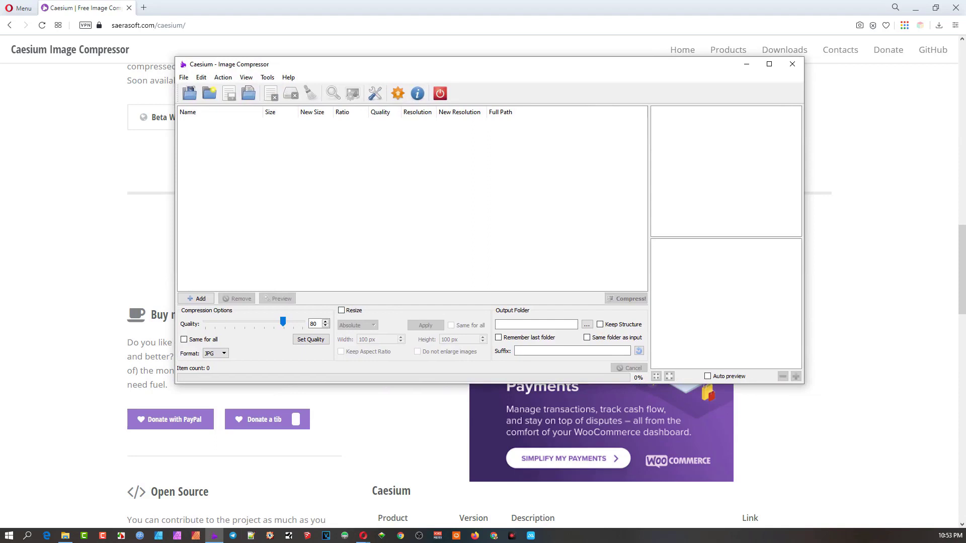
pyautogui.moveTo(649, 236); pyautogui.dragTo(565, 236)
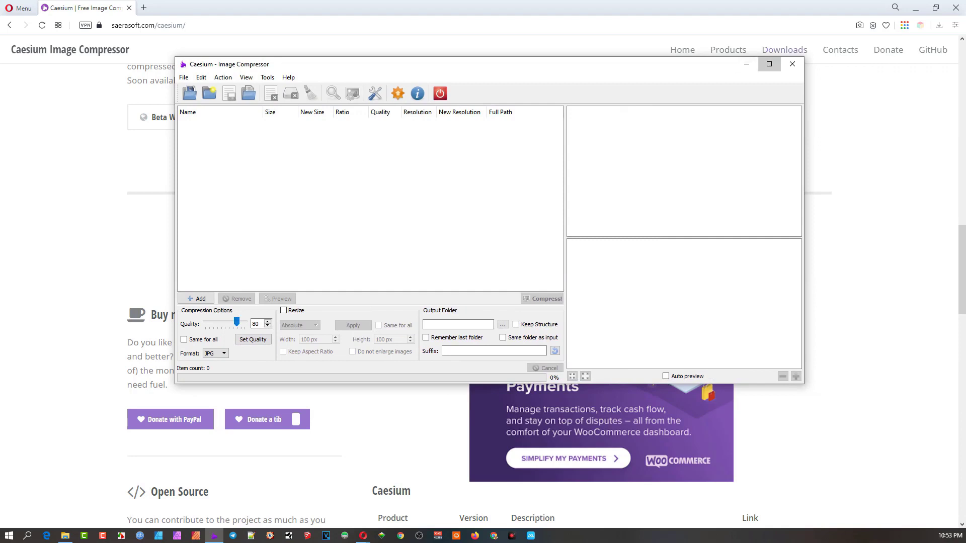
pyautogui.click(769, 64)
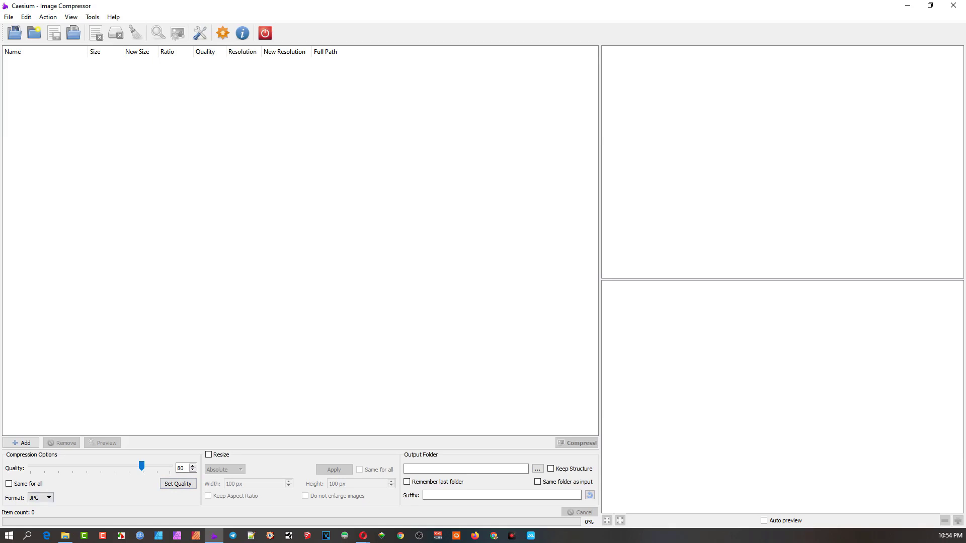
# Use JPG as the output format with the same compression for all images, and enable resizing with the aspect ratio kept.
pyautogui.click(40, 497)
pyautogui.click(40, 506)
pyautogui.click(208, 454)
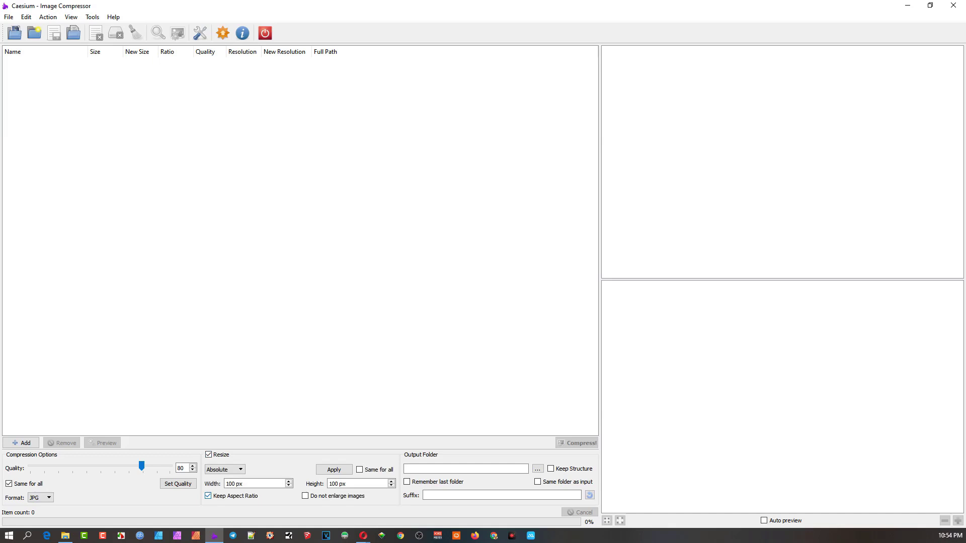
# Keep the resize mode at Absolute and set the output to the same folder as the input with the suffix _compressed.
pyautogui.click(224, 469)
pyautogui.click(225, 470)
pyautogui.click(254, 483)
pyautogui.click(537, 481)
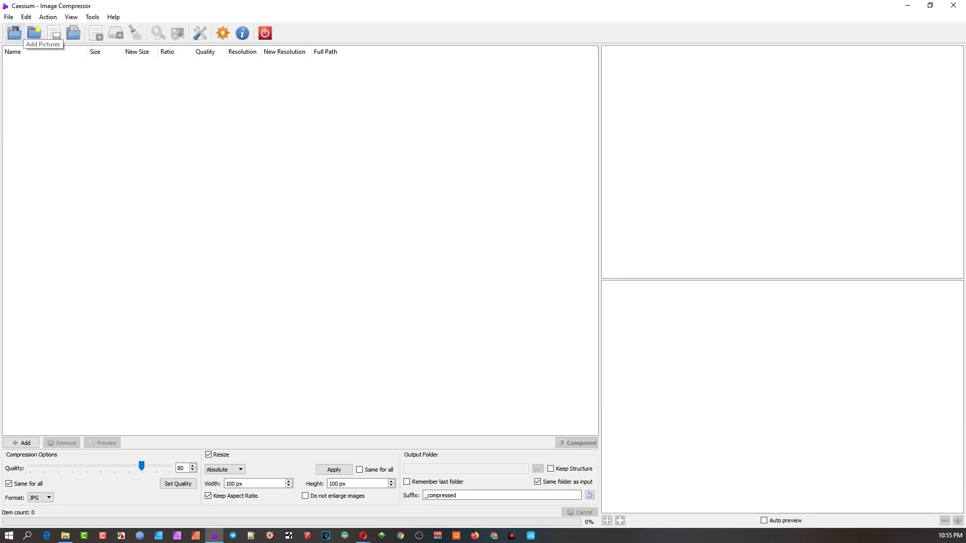
# Switch to File Explorer at the SILKYPIX pictures folder and arrange its window beside the restored Caesium window.
pyautogui.moveTo(563, 5); pyautogui.dragTo(565, 48)
pyautogui.click(65, 536)
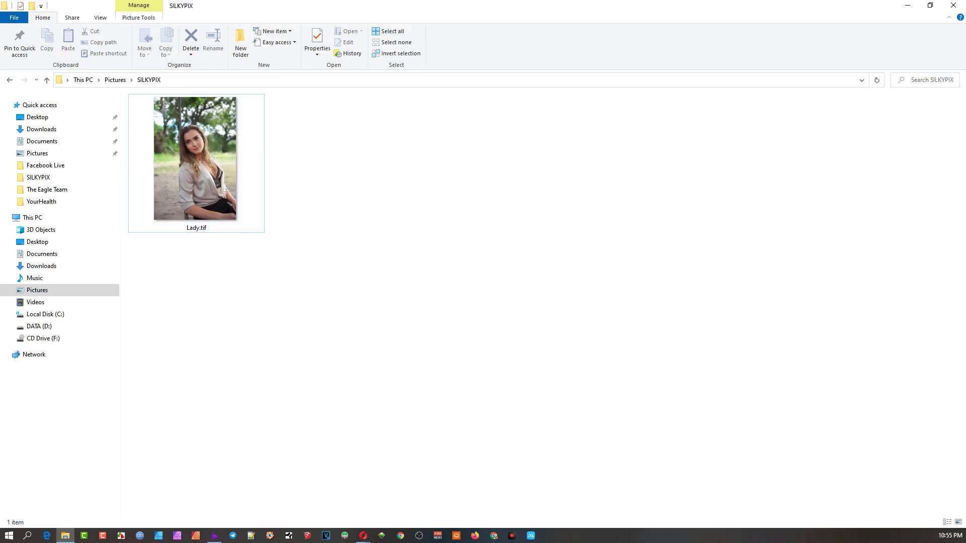
pyautogui.click(930, 5)
pyautogui.moveTo(503, 73); pyautogui.dragTo(337, 77)
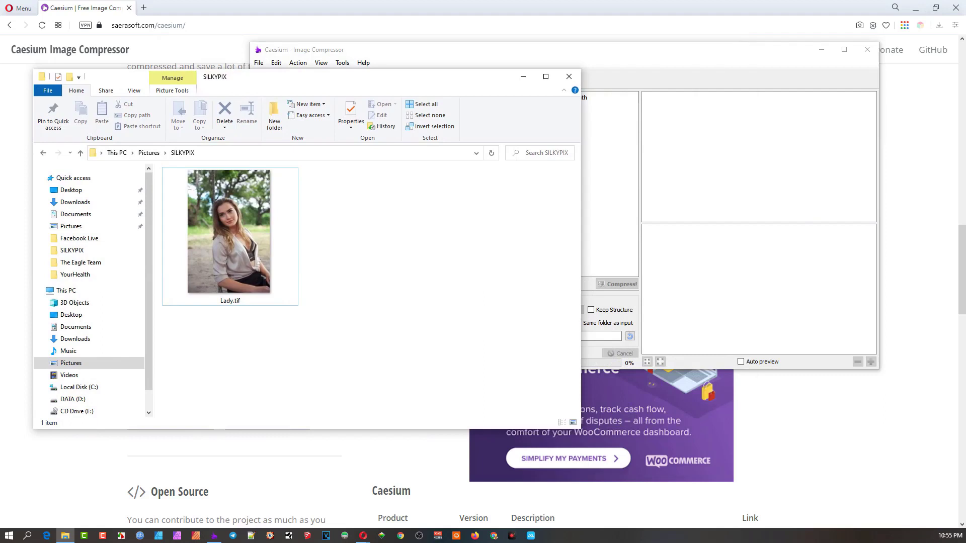
pyautogui.moveTo(581, 251); pyautogui.dragTo(415, 252)
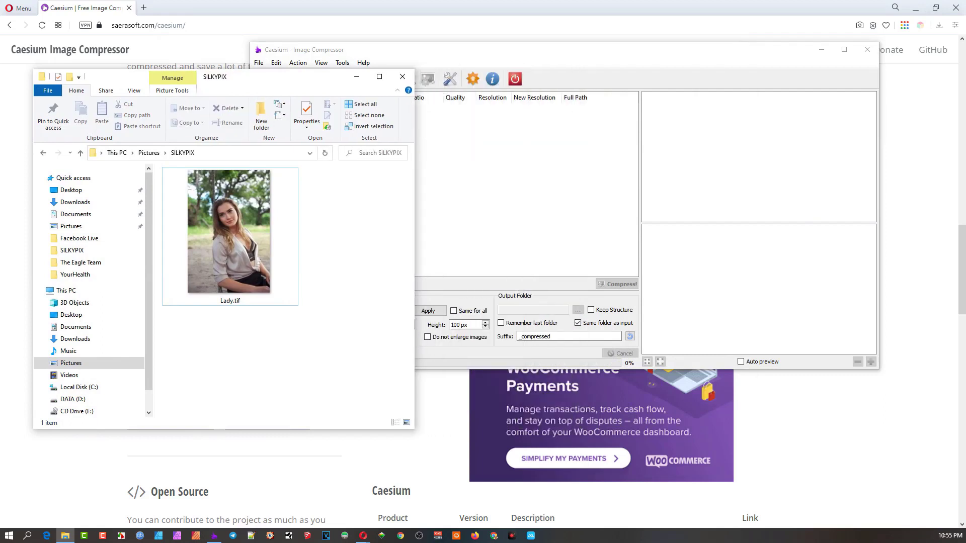
pyautogui.moveTo(503, 50); pyautogui.dragTo(606, 63)
# Add Lady.tif from the SILKYPIX folder to Caesium's compression list and minimize File Explorer.
pyautogui.click(53, 182)
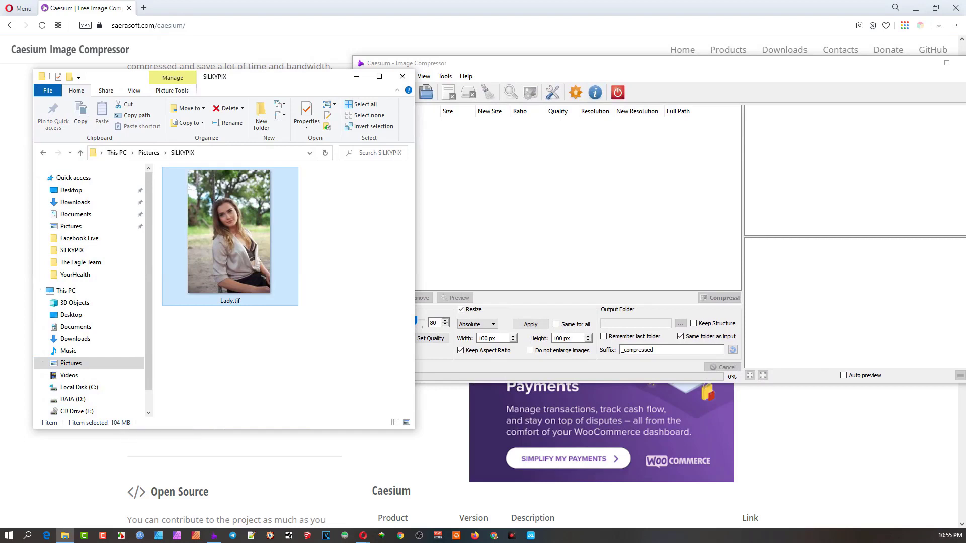
pyautogui.moveTo(247, 242)
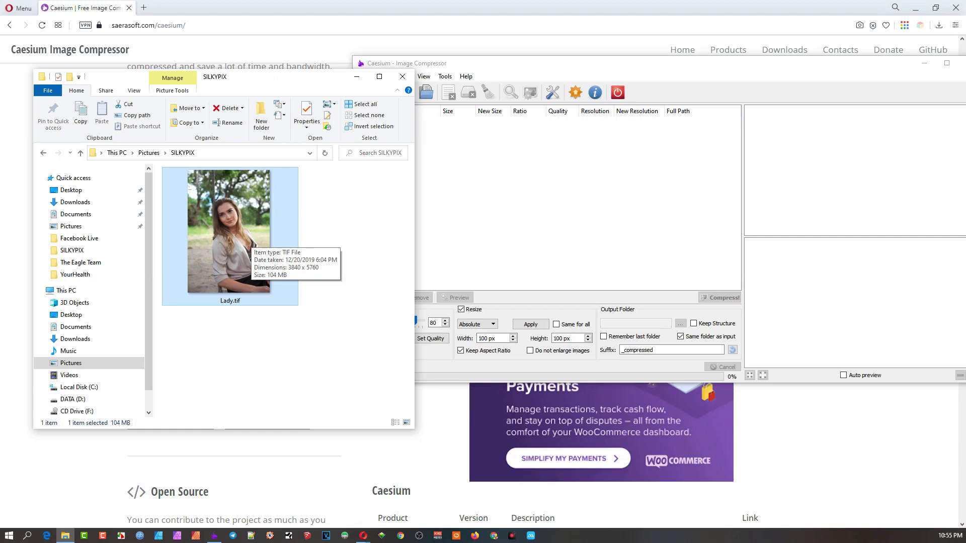
pyautogui.moveTo(247, 242); pyautogui.dragTo(527, 211)
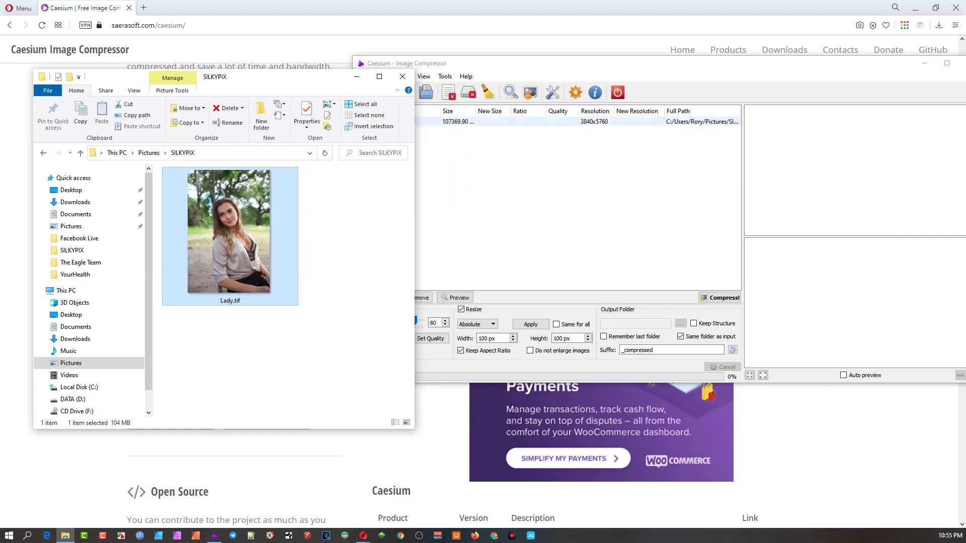
pyautogui.click(356, 76)
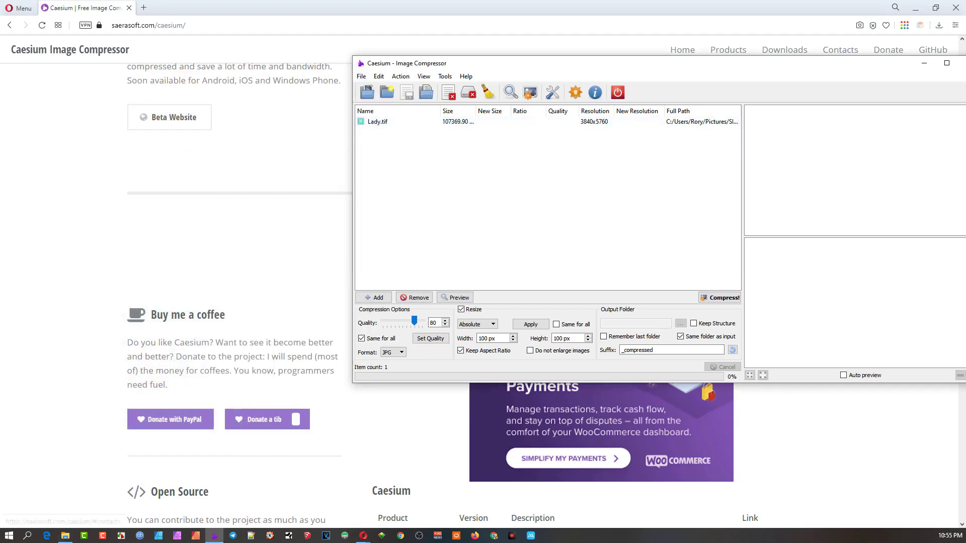
# Maximize the Caesium window and widen the Size column to show the full file size.
pyautogui.moveTo(895, 63); pyautogui.dragTo(800, 68)
pyautogui.click(853, 68)
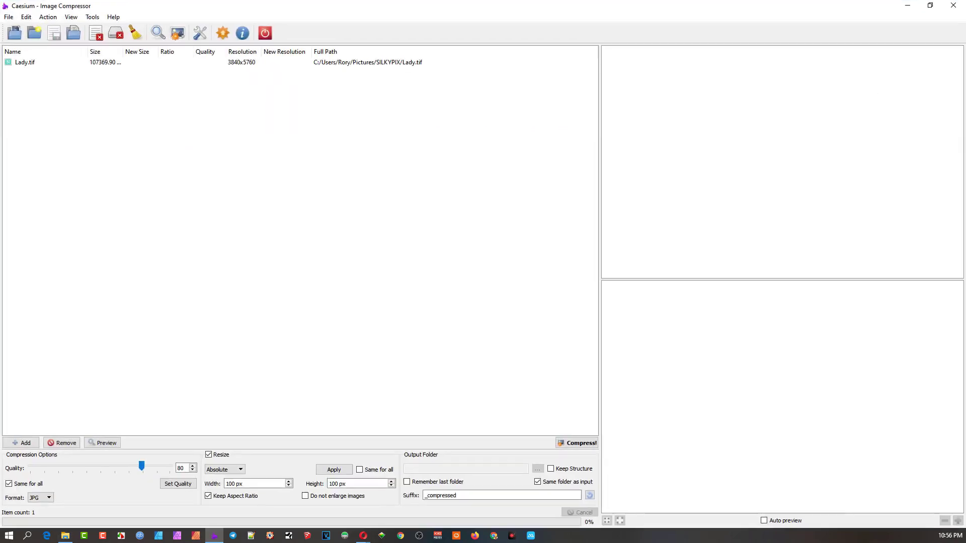
pyautogui.moveTo(122, 52); pyautogui.dragTo(148, 52)
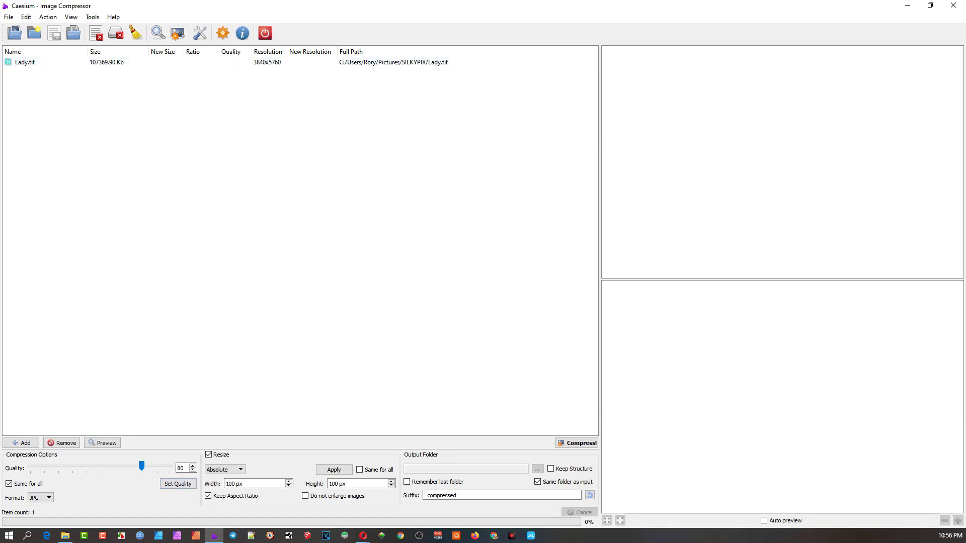
# Turn off resizing and generate a compression preview of Lady.tif.
pyautogui.click(208, 455)
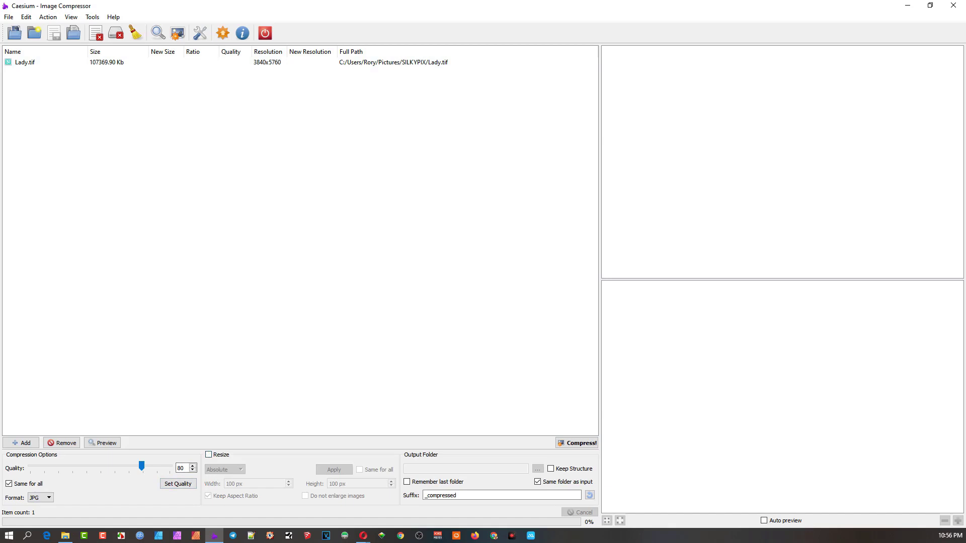
pyautogui.click(25, 62)
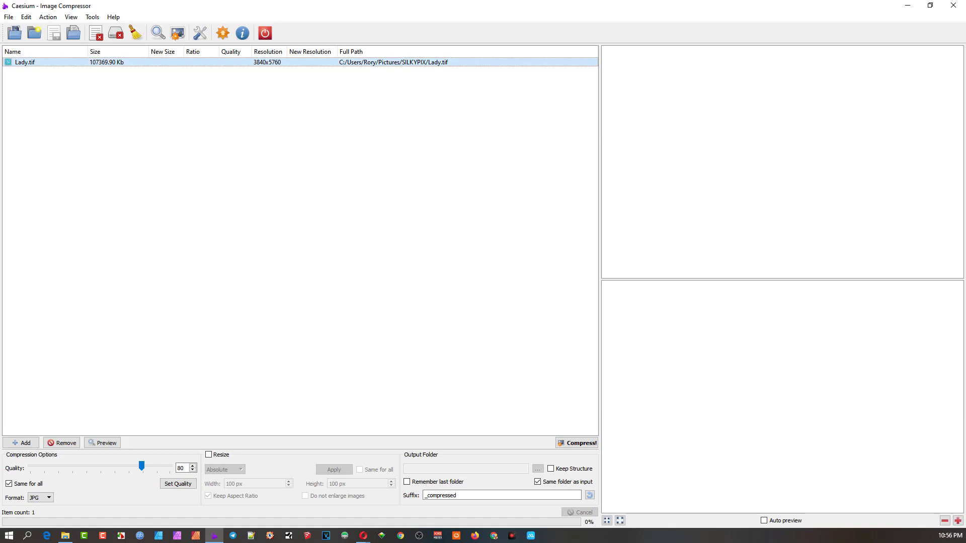
pyautogui.click(103, 442)
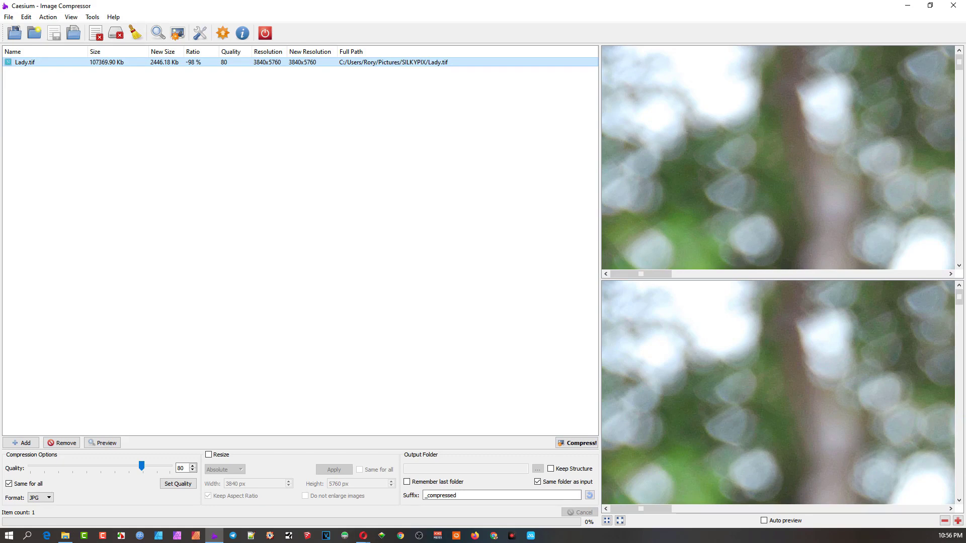
# Fit the original and compressed previews of Lady.tif to their panes and widen the preview area.
pyautogui.click(182, 468)
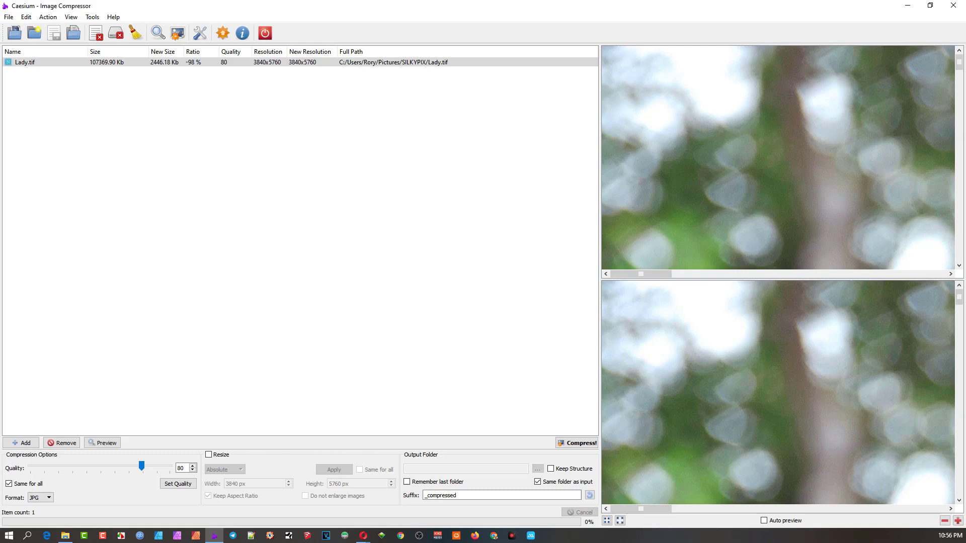
pyautogui.click(299, 62)
pyautogui.click(607, 520)
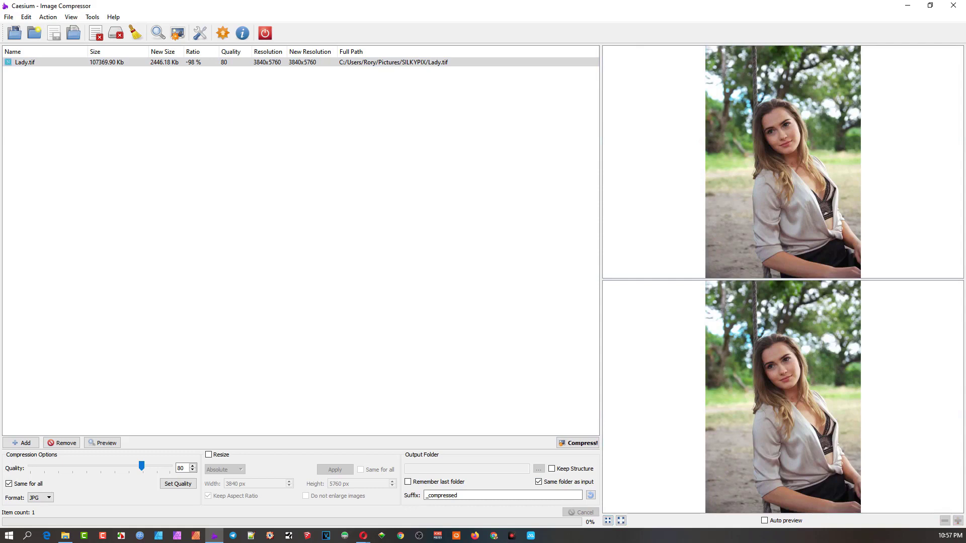
pyautogui.moveTo(600, 271); pyautogui.dragTo(547, 271)
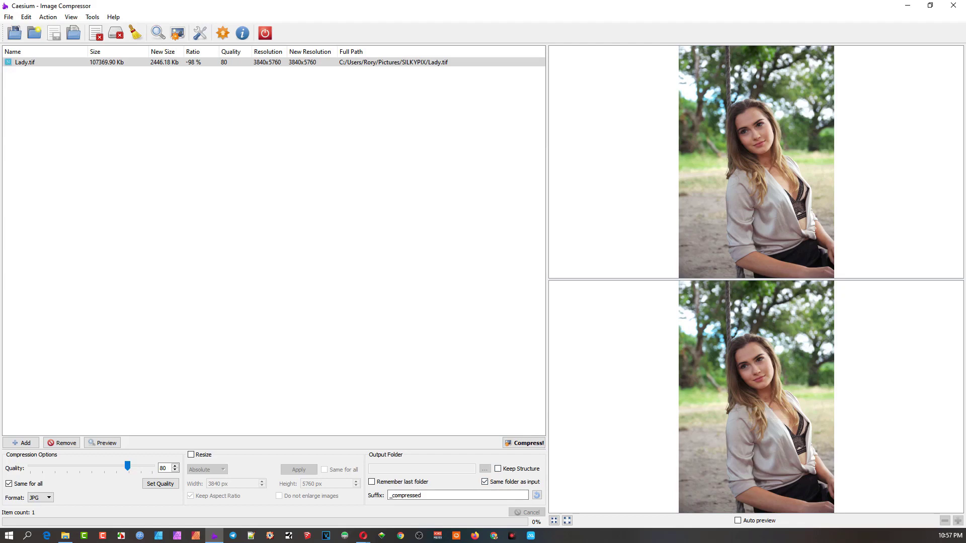
# Restore Caesium from full screen, bring up the SILKYPIX folder in File Explorer, and place the two windows beside each other.
pyautogui.click(25, 61)
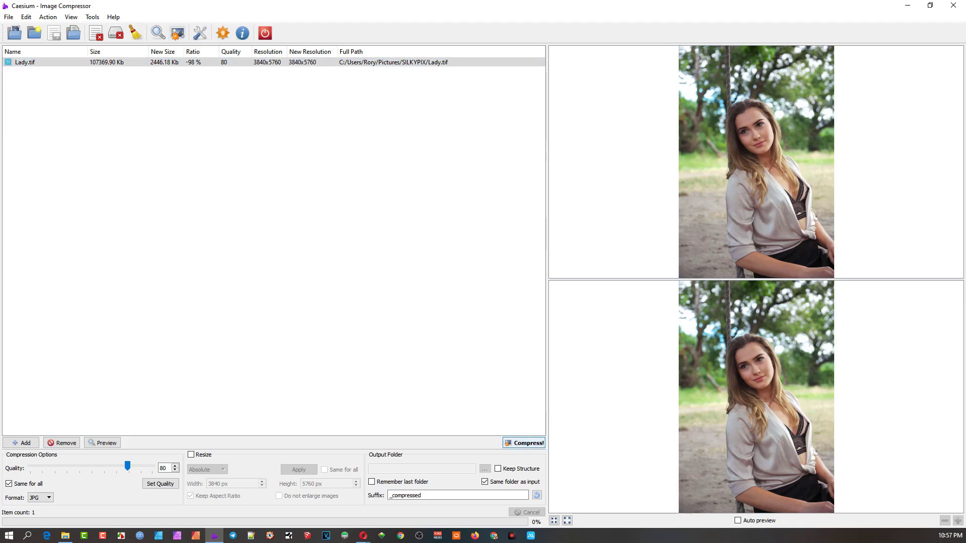
pyautogui.moveTo(402, 6); pyautogui.dragTo(511, 100)
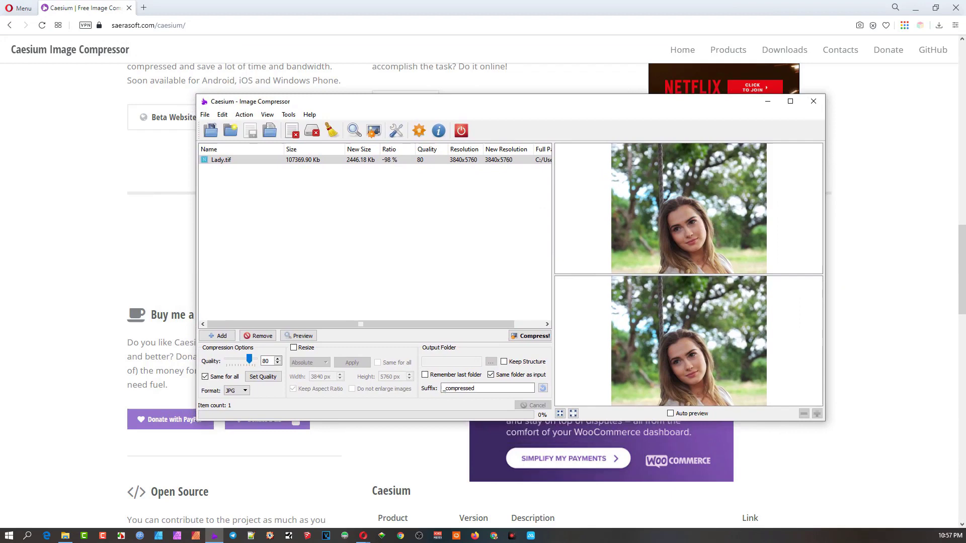
pyautogui.click(65, 535)
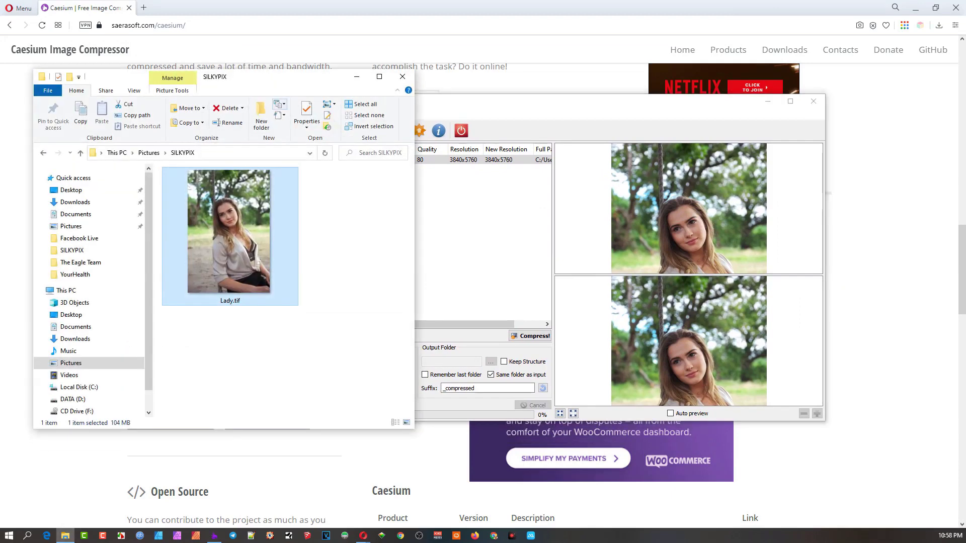
pyautogui.moveTo(280, 76)
pyautogui.mouseDown()
pyautogui.moveTo(0, 73)
pyautogui.moveTo(281, 71)
pyautogui.mouseUp()
pyautogui.click(510, 101)
pyautogui.moveTo(511, 102); pyautogui.dragTo(633, 76)
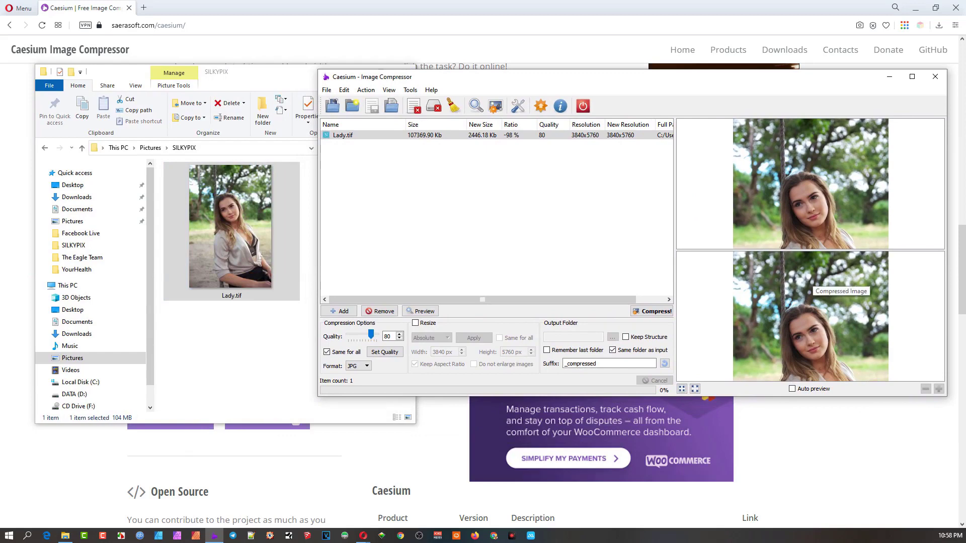
# Narrow the File Explorer window, make the Caesium window taller, and arrange both so they no longer overlap.
pyautogui.hotkey('alt', 'Tab')
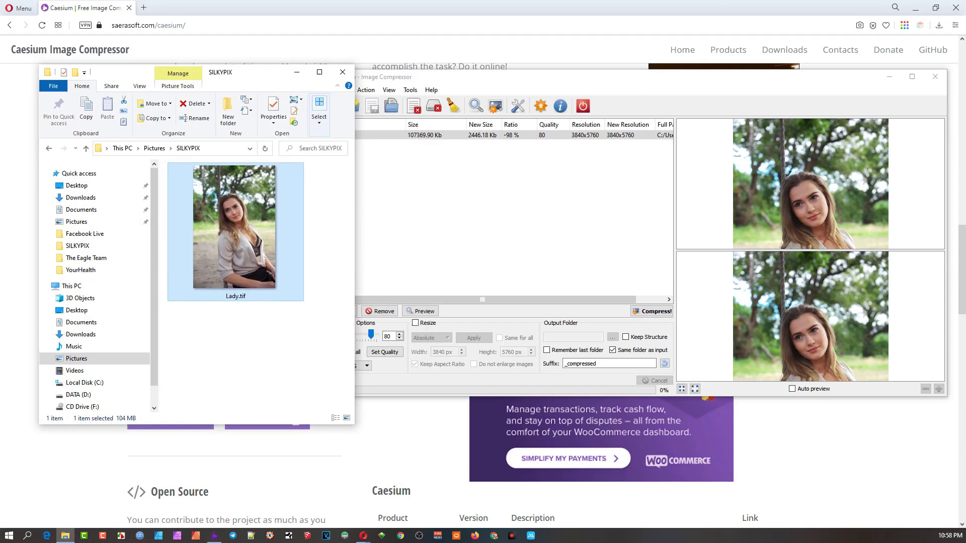
pyautogui.moveTo(355, 194); pyautogui.dragTo(343, 193)
pyautogui.moveTo(390, 77); pyautogui.dragTo(407, 67)
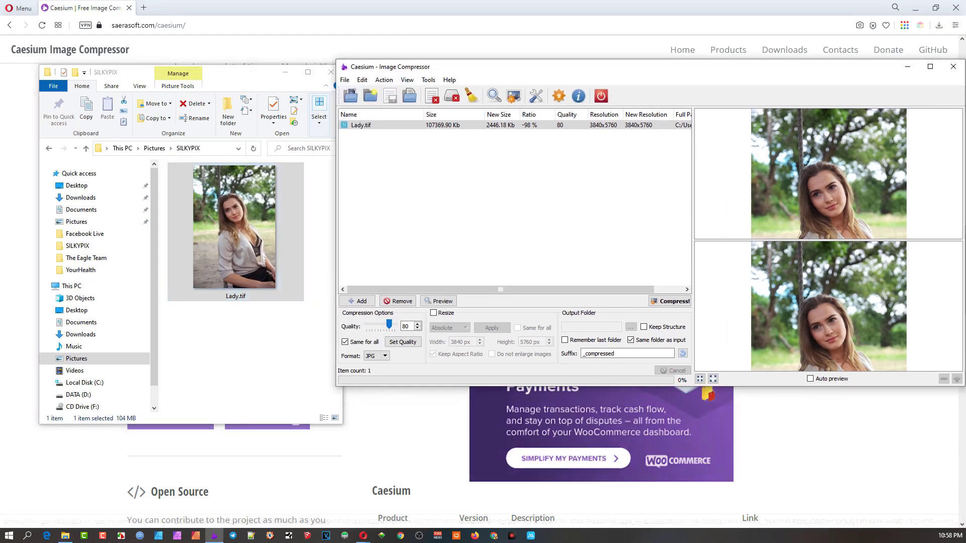
pyautogui.moveTo(501, 385); pyautogui.dragTo(501, 471)
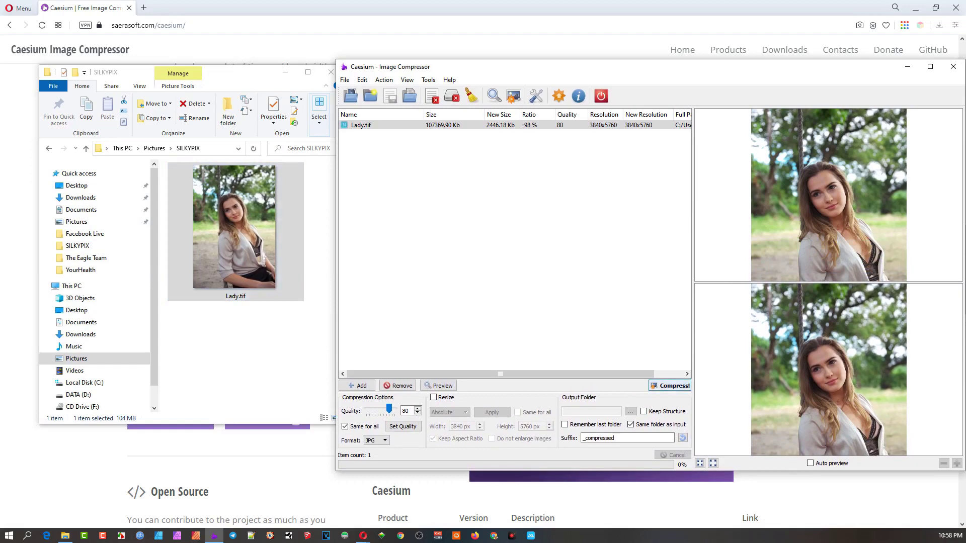
pyautogui.moveTo(241, 72); pyautogui.dragTo(219, 73)
# Compress Lady.tif to JPG at full resolution, dismiss the completion message, and bring the new file into view in the SILKYPIX folder.
pyautogui.click(669, 385)
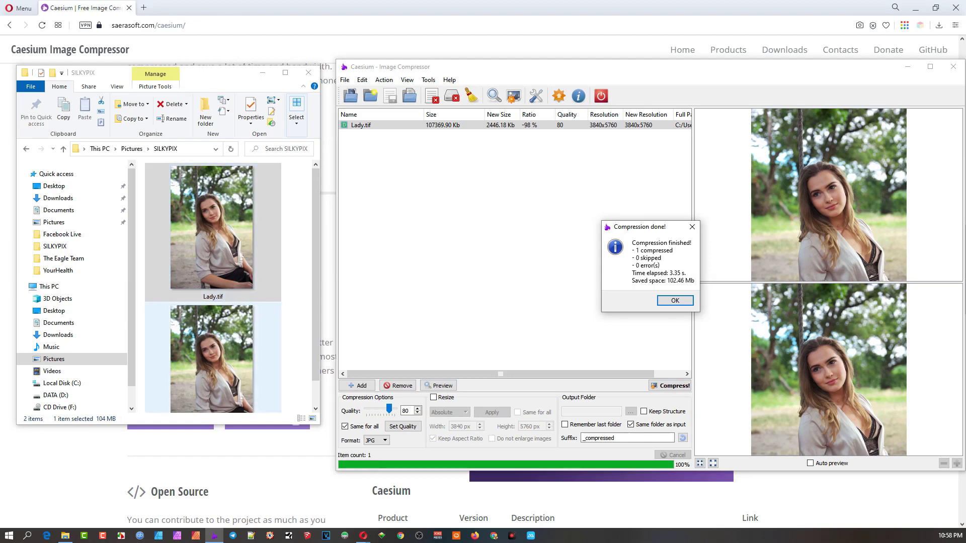
pyautogui.click(674, 301)
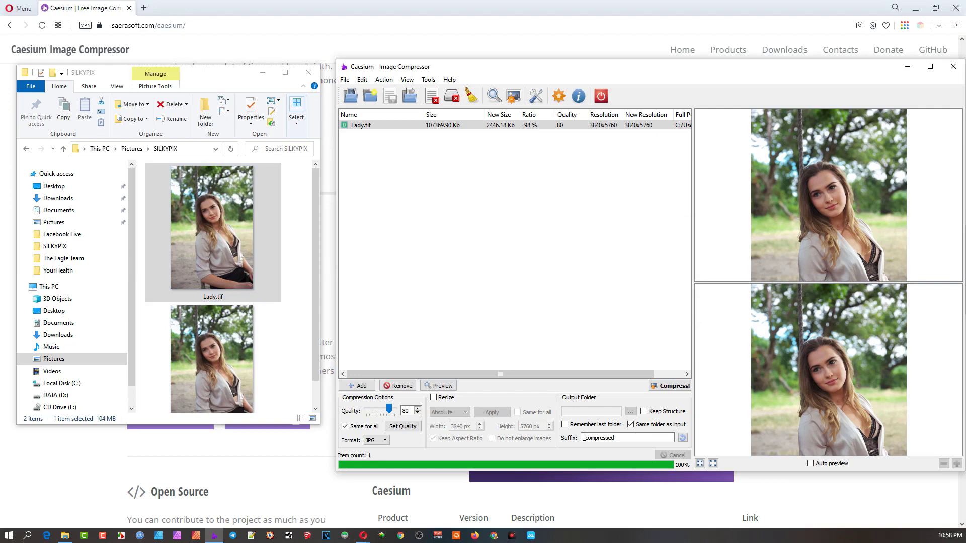
pyautogui.scroll(-1, 213, 342)
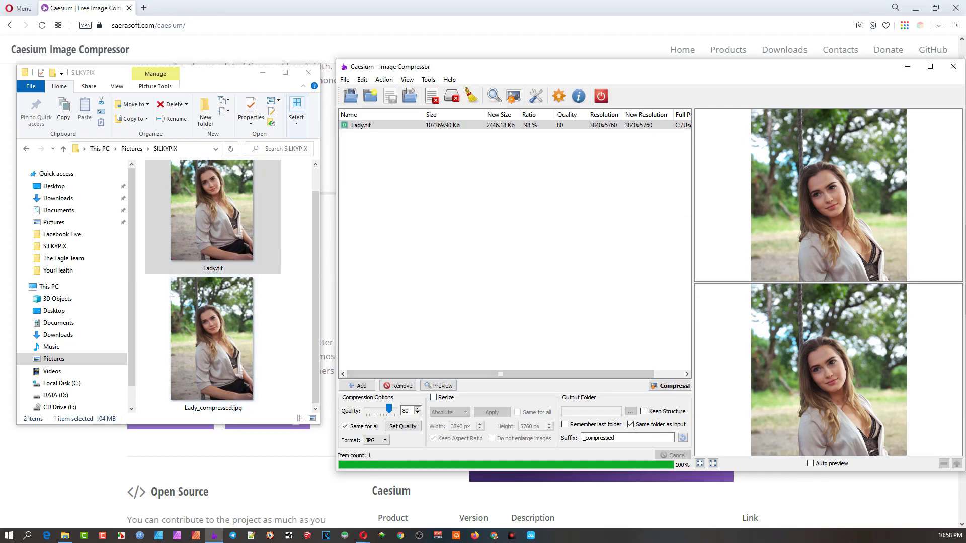
# Turn on resizing for Lady.tif and set the height to 1980 px with the aspect ratio kept.
pyautogui.click(433, 397)
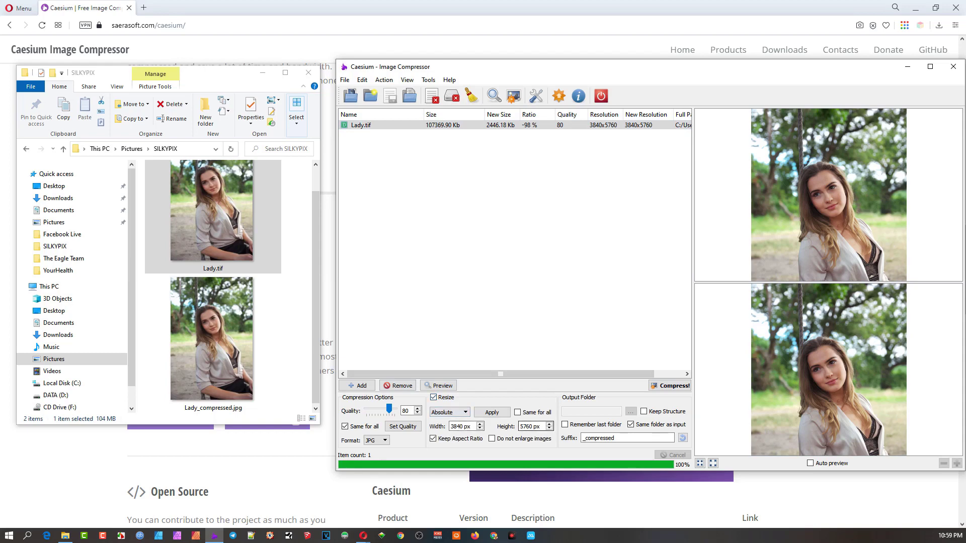
pyautogui.press('Tab')
pyautogui.write('1980')
pyautogui.press('Tab')
# Move the Caesium window farther from File Explorer and show the SILKYPIX folder's files as large icons.
pyautogui.moveTo(402, 66); pyautogui.dragTo(472, 67)
pyautogui.click(117, 86)
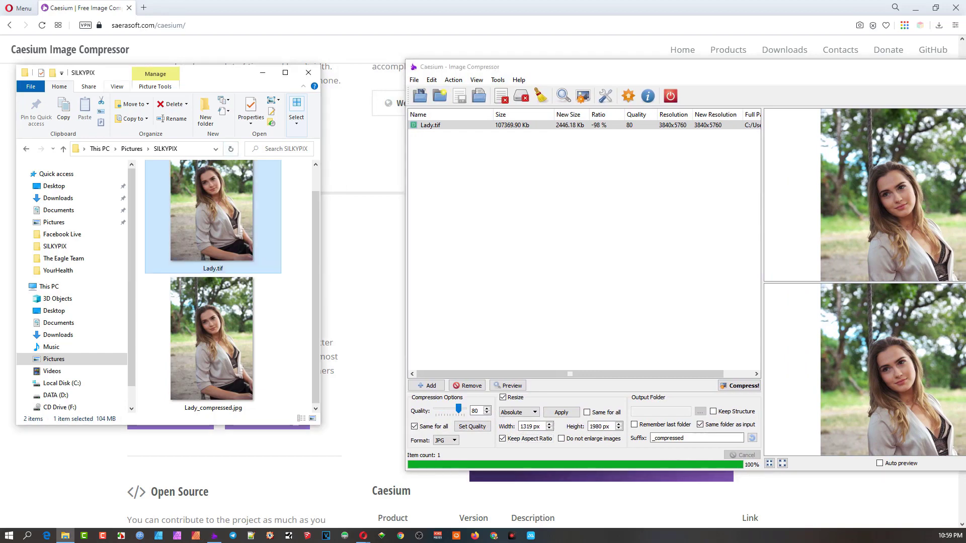
pyautogui.click(117, 87)
pyautogui.click(149, 101)
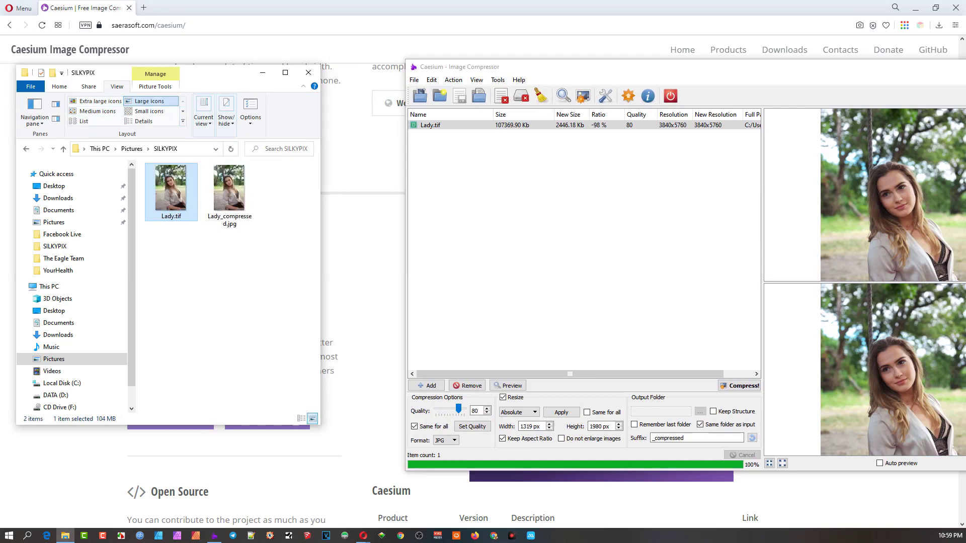
# Preview the resized Lady.tif, compress it with the _compressed suffix, and dismiss the completion message.
pyautogui.click(508, 386)
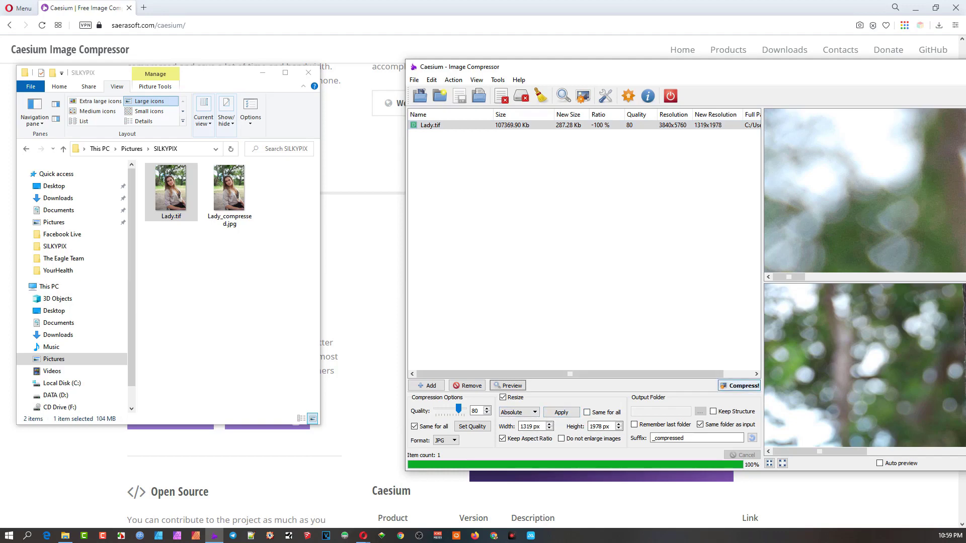
pyautogui.click(739, 386)
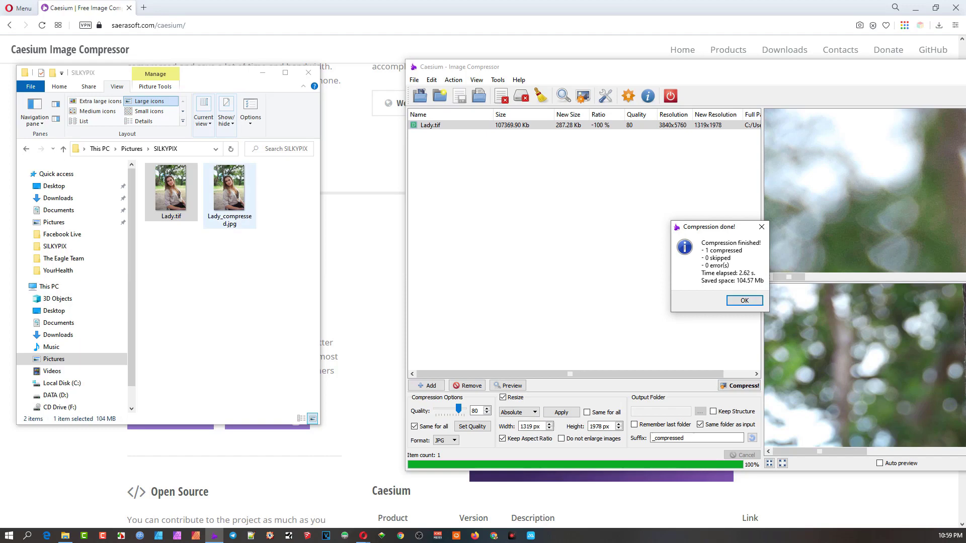
pyautogui.click(744, 300)
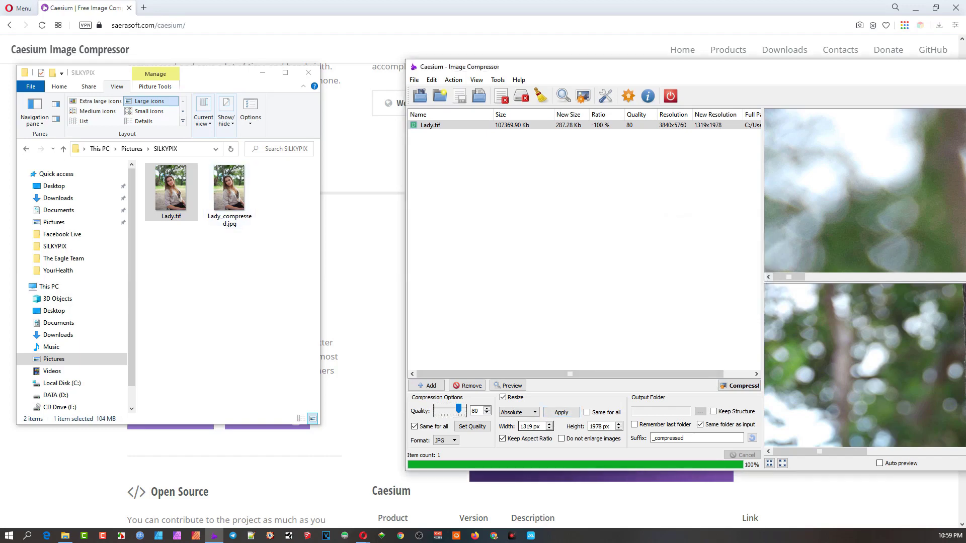
# Turn off resizing and replace the Lady.tif entry in Caesium's list with a fresh copy from the SILKYPIX folder.
pyautogui.click(519, 412)
pyautogui.click(503, 397)
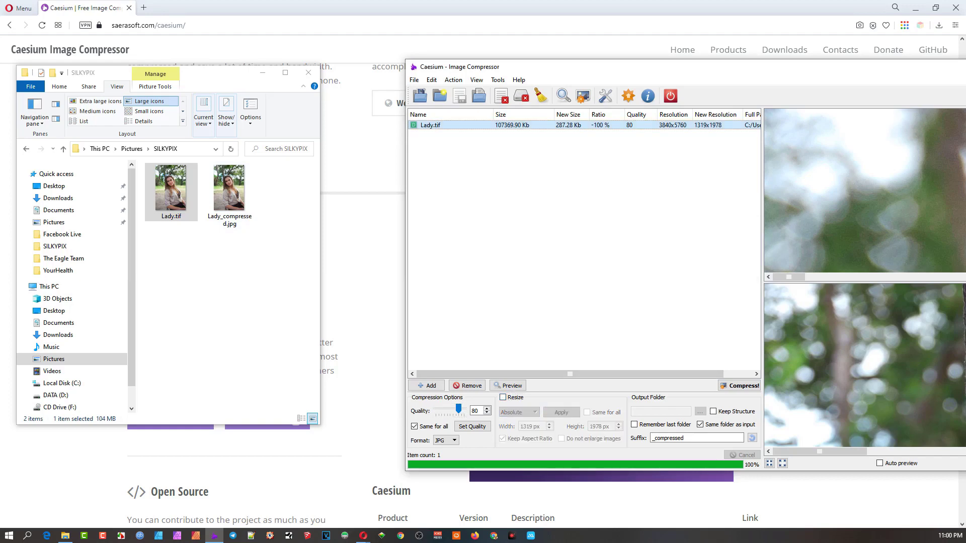
pyautogui.press('Delete')
pyautogui.moveTo(171, 191); pyautogui.dragTo(547, 194)
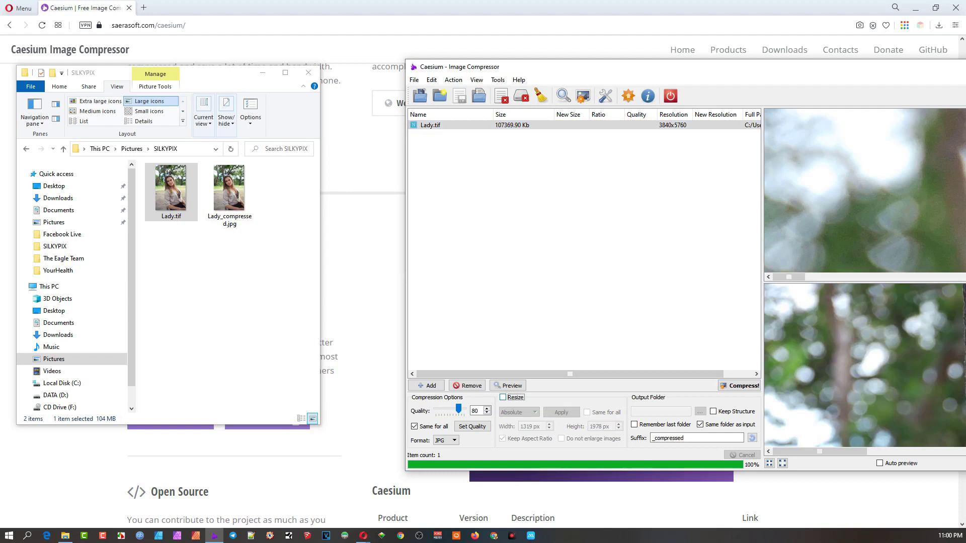
# Shorten the output suffix to _comp, compress Lady.tif at its original resolution, and dismiss the completion message.
pyautogui.click(684, 438)
pyautogui.press('BackSpace')
pyautogui.press('BackSpace')
pyautogui.press('BackSpace')
pyautogui.press('BackSpace')
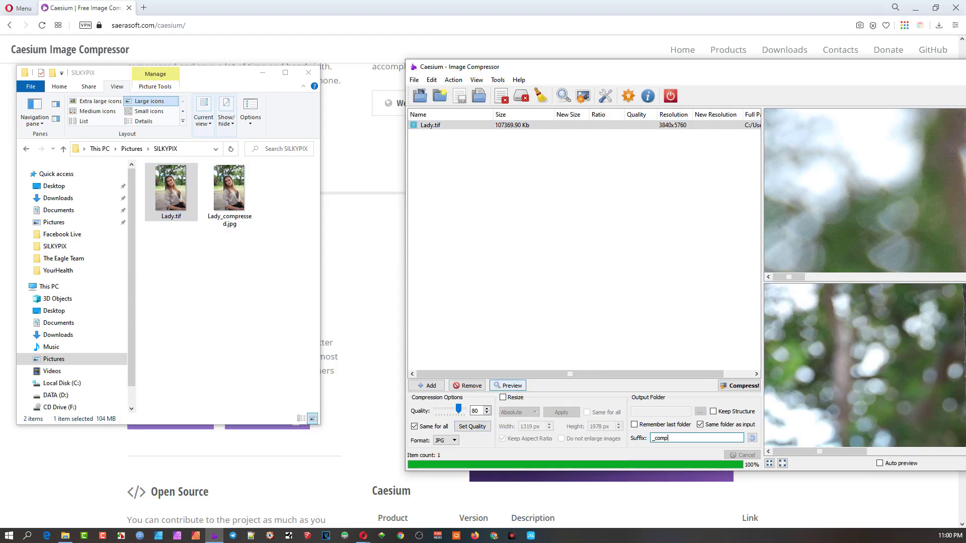
pyautogui.click(738, 386)
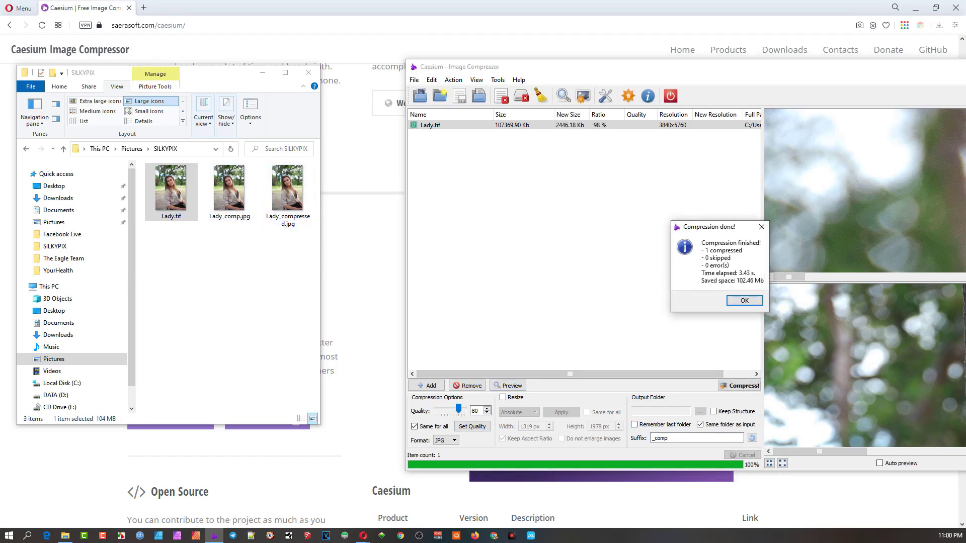
pyautogui.press('Return')
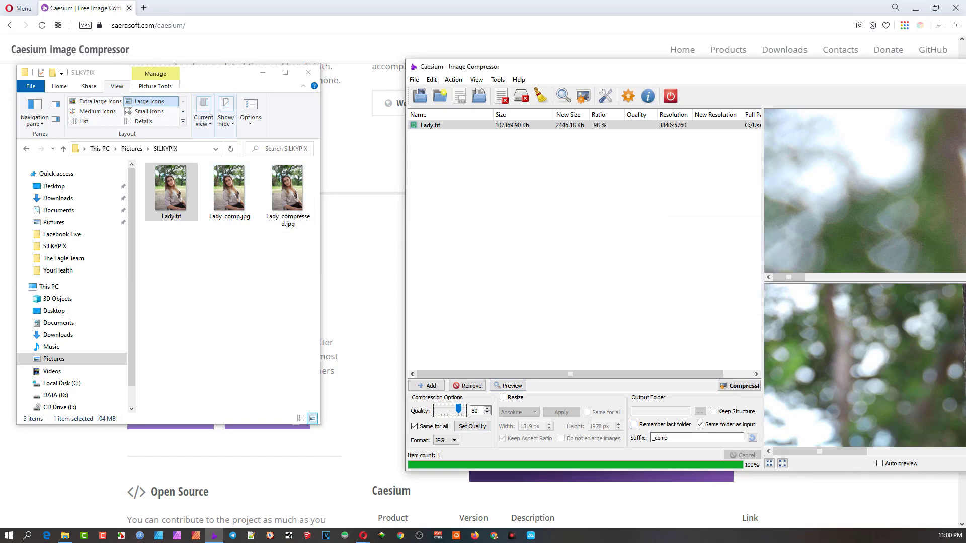
# Change the output suffix to _comp800 and turn on resizing with a height of 800 px, keeping the aspect ratio.
pyautogui.click(668, 437)
pyautogui.click(502, 397)
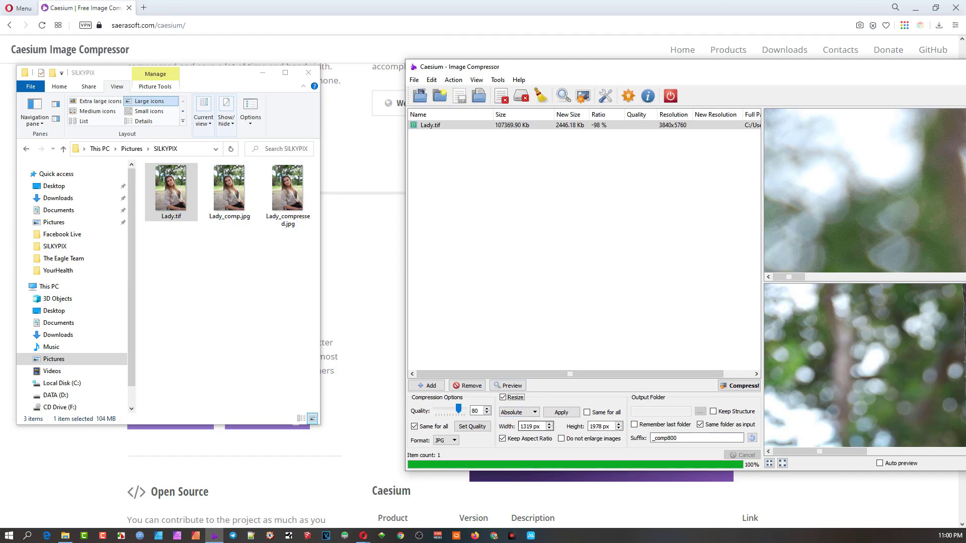
pyautogui.click(599, 426)
pyautogui.doubleClick(596, 426)
pyautogui.write('800')
pyautogui.press('Tab')
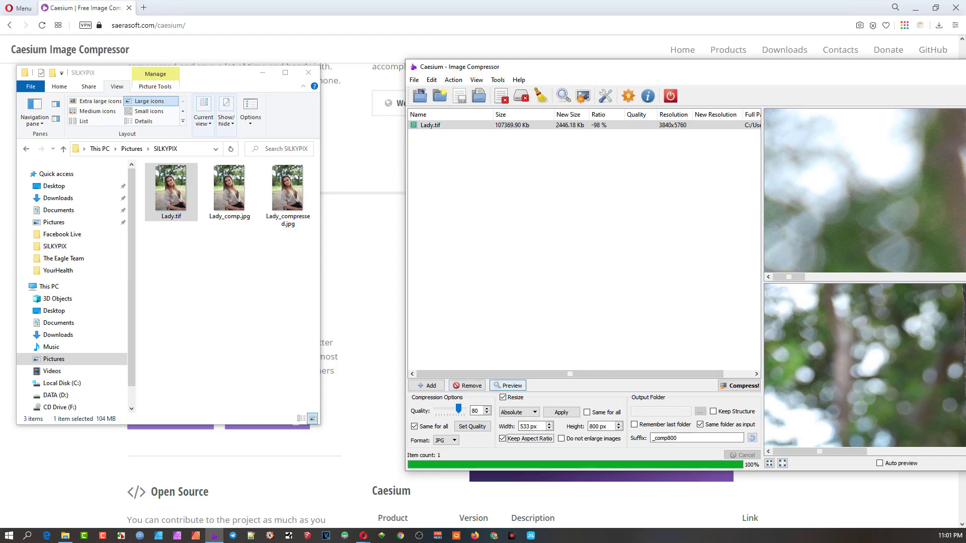
# Preview Lady.tif at 533x800, compress it with the _comp800 suffix, and dismiss the completion message.
pyautogui.click(507, 386)
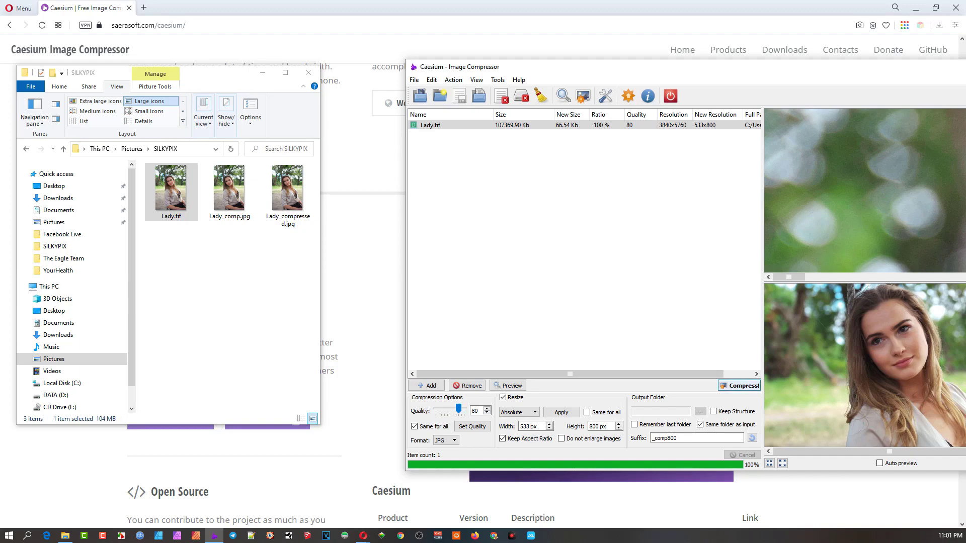
pyautogui.click(738, 385)
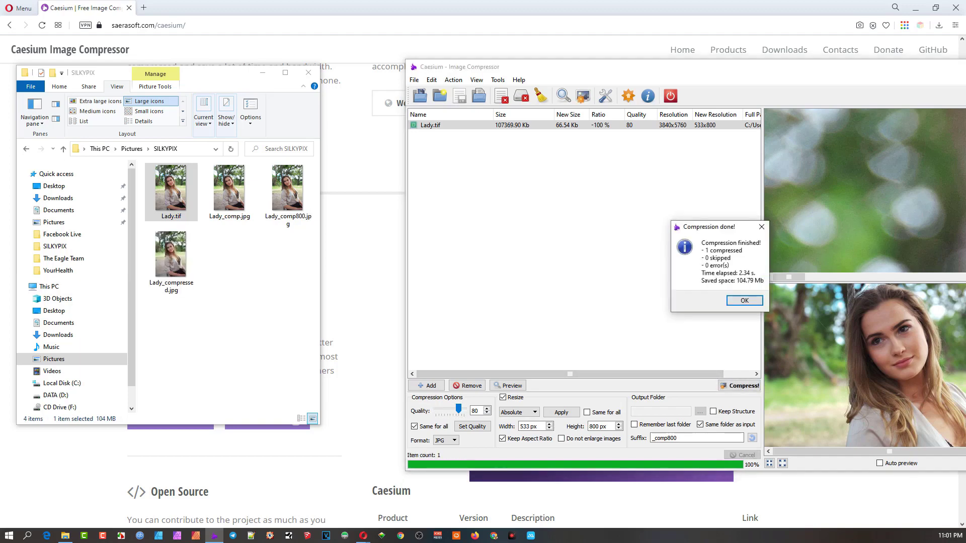
pyautogui.press('Return')
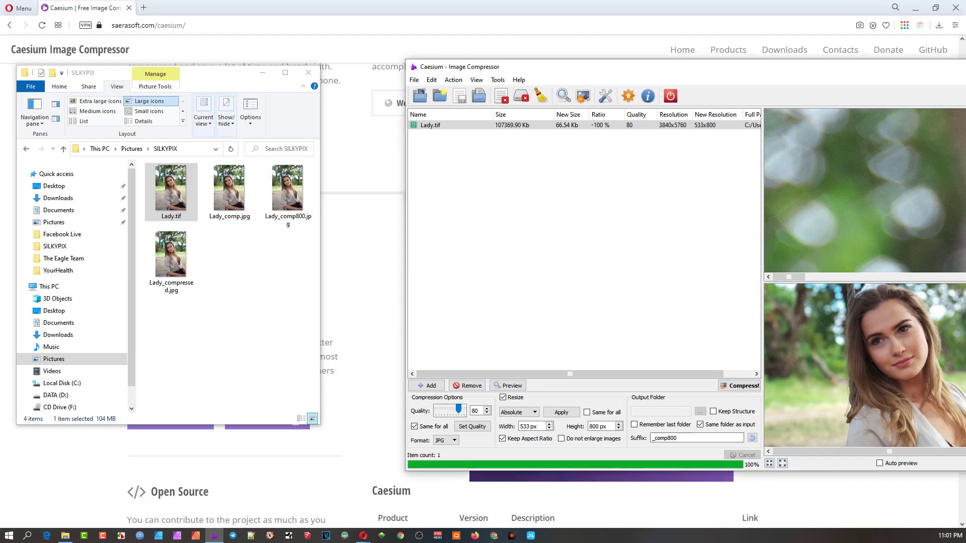
# Maximize the SILKYPIX folder with extra large icons and check the dimensions and file sizes of Lady_comp800.jpg and Lady_comp.jpg.
pyautogui.click(285, 73)
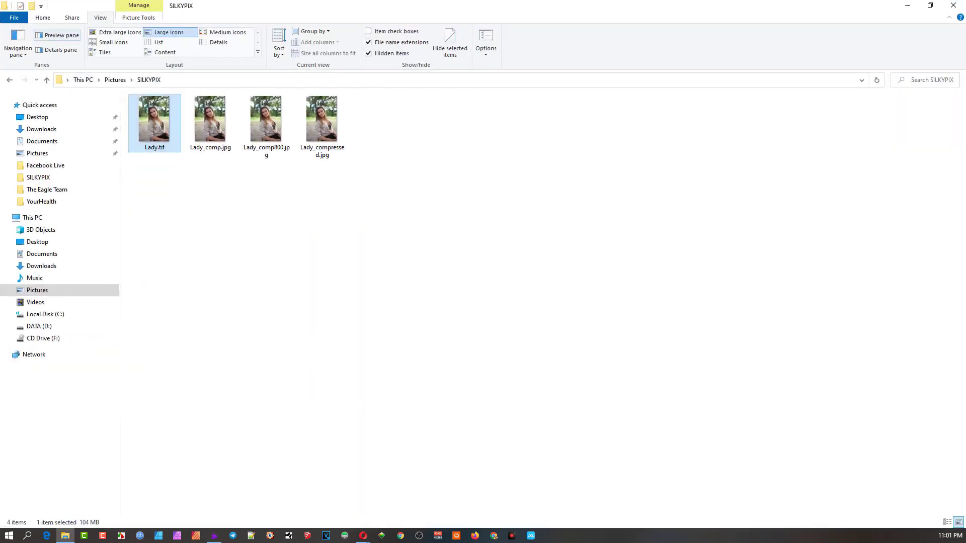
pyautogui.click(120, 32)
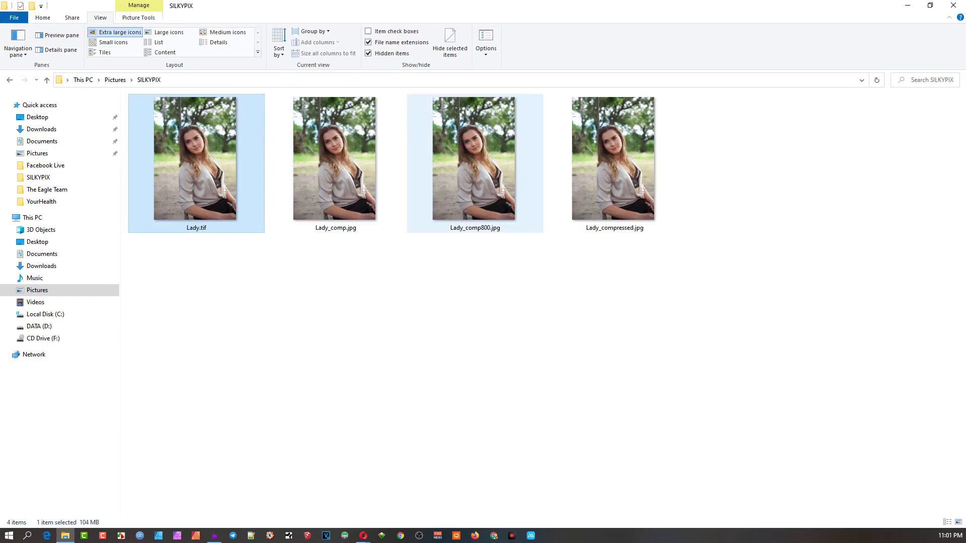
pyautogui.moveTo(469, 209)
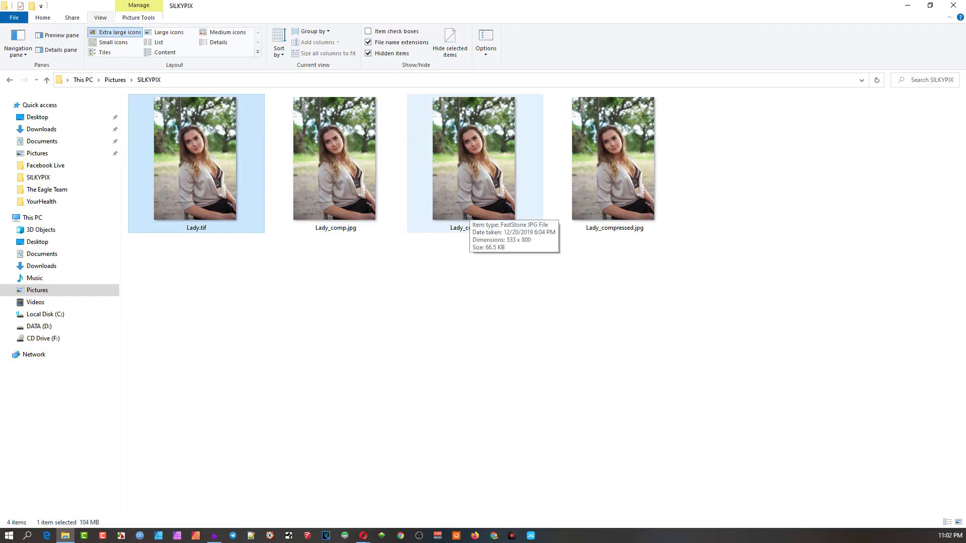
pyautogui.click(469, 209)
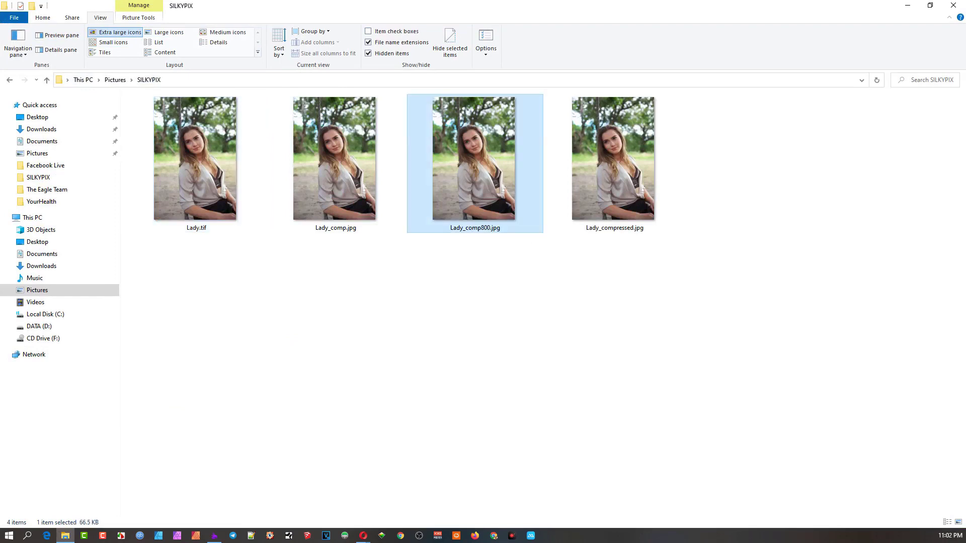
pyautogui.moveTo(328, 207)
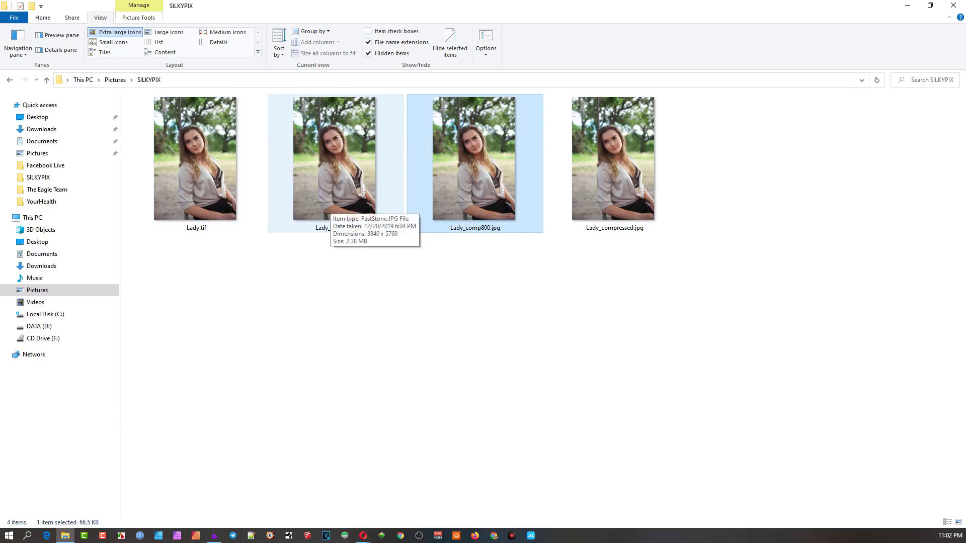
pyautogui.click(328, 207)
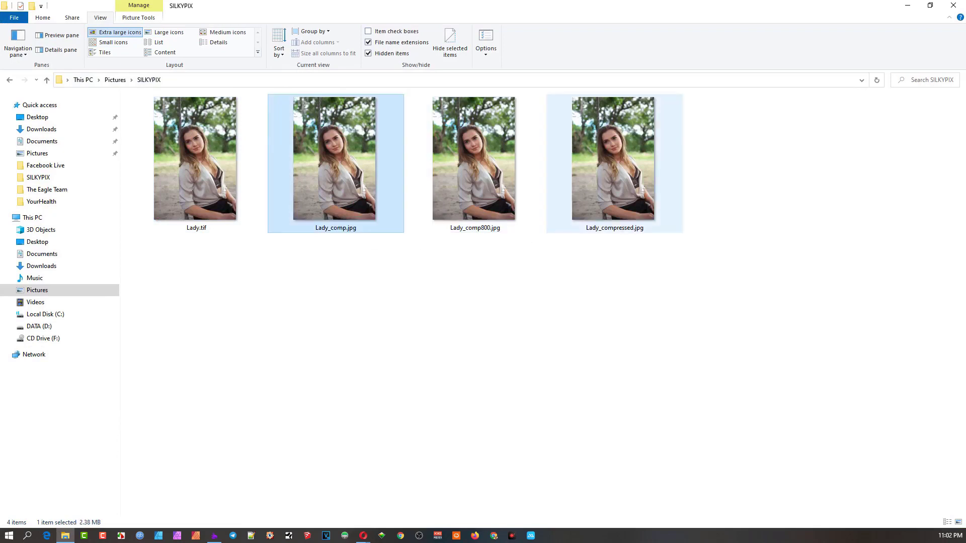
# Check the file details of Lady_compressed.jpg, view it in FastStone Image Viewer, and decline to exit the viewer.
pyautogui.moveTo(613, 197)
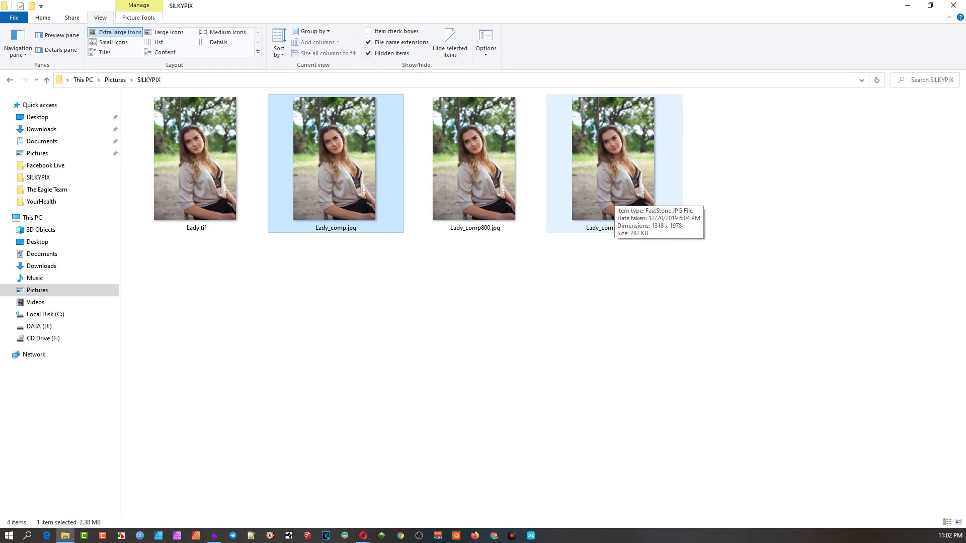
pyautogui.click(612, 197)
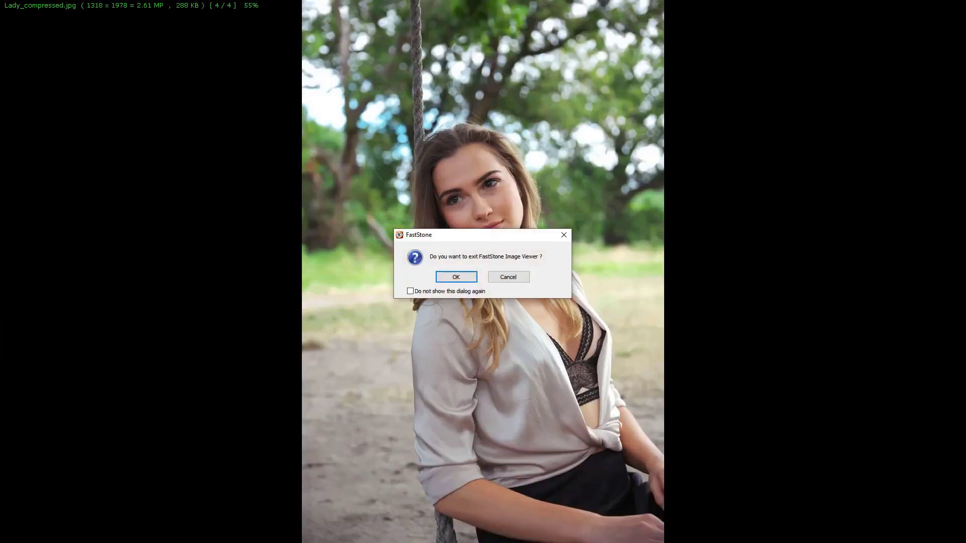
pyautogui.click(508, 276)
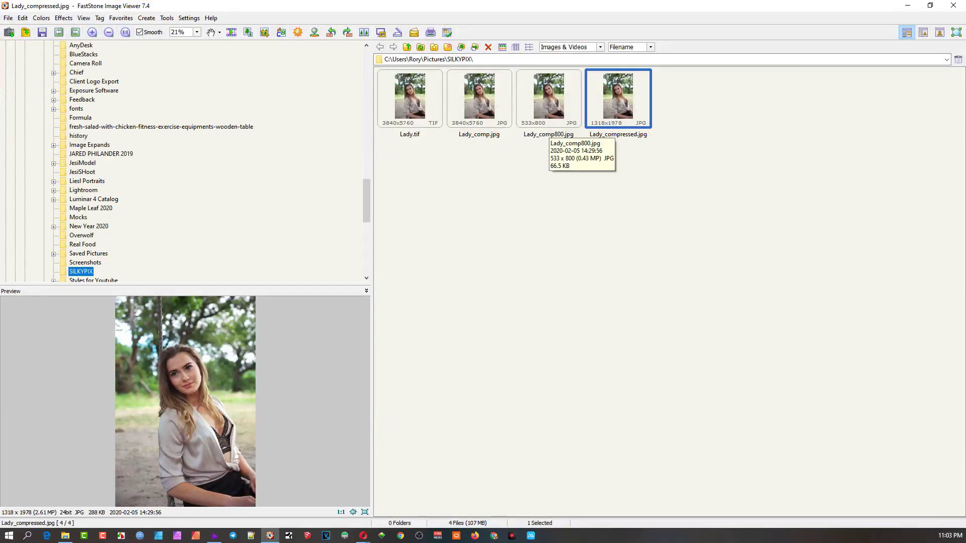
# Send Lady_comp800.jpg in the SILKYPIX folder to the Recycle Bin and confirm the deletion.
pyautogui.click(548, 100)
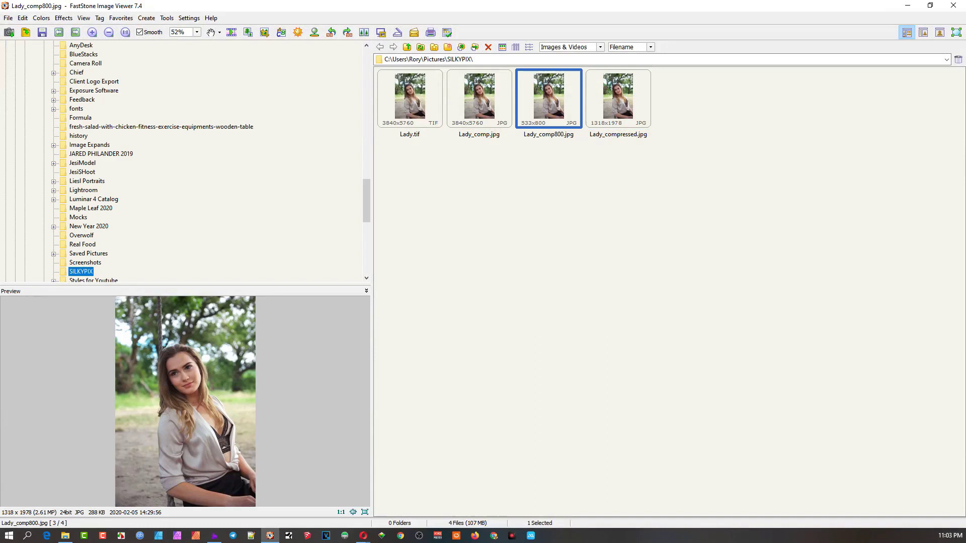
pyautogui.press('Delete')
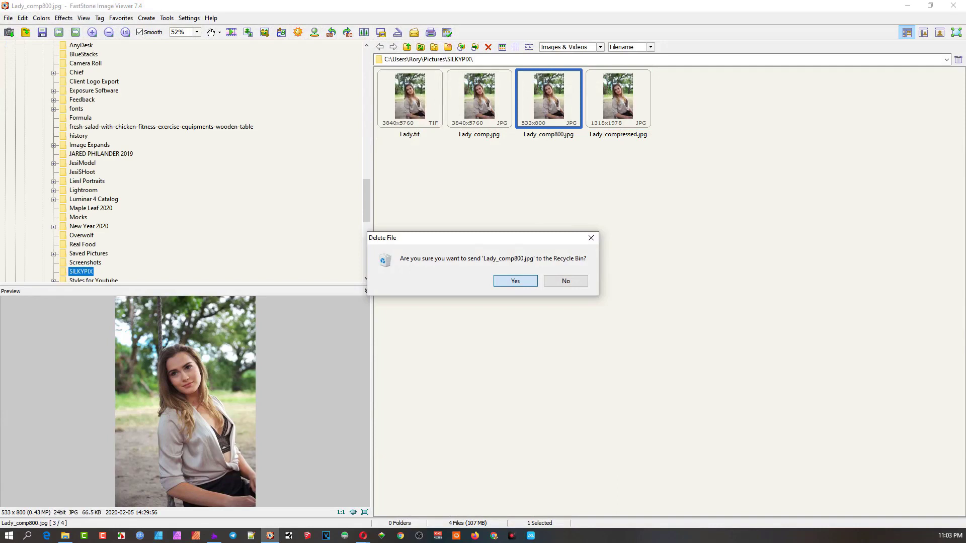
pyautogui.press('Return')
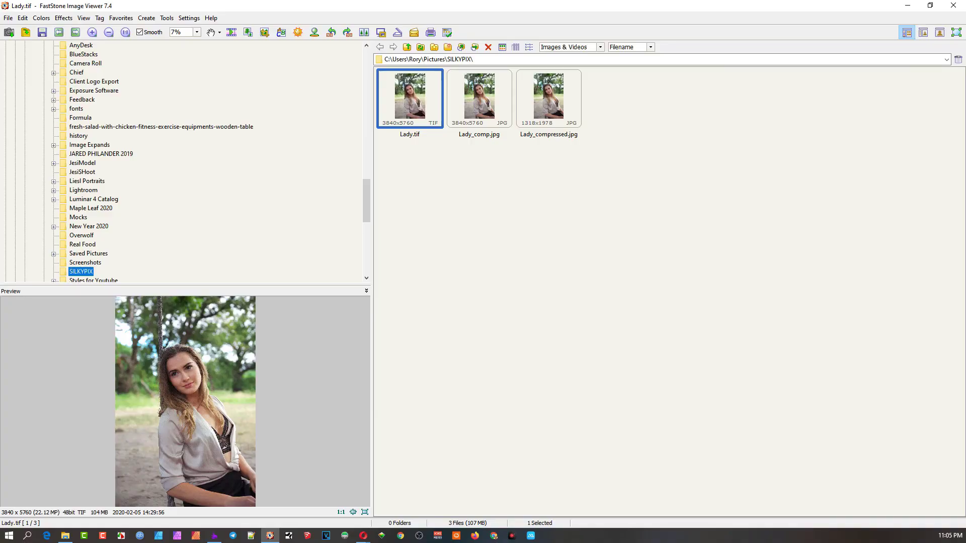
# Minimize FastStone Image Viewer and the SILKYPIX folder window, then move the Caesium window fully into view.
pyautogui.click(907, 5)
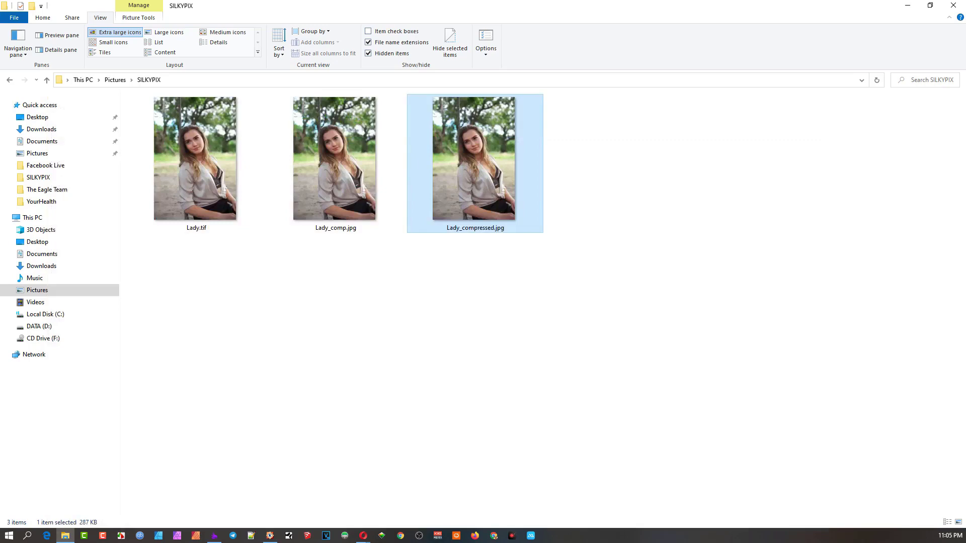
pyautogui.click(906, 5)
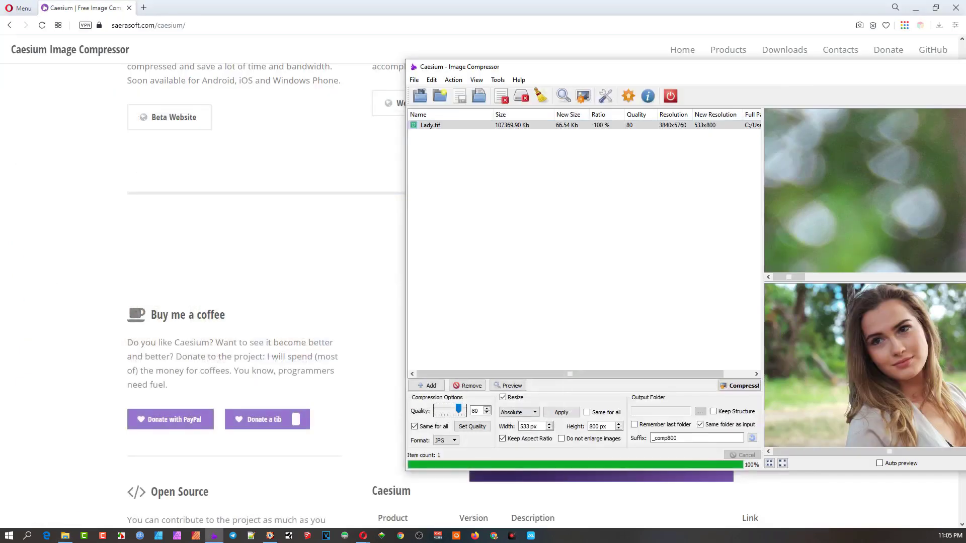
pyautogui.moveTo(685, 67); pyautogui.dragTo(422, 68)
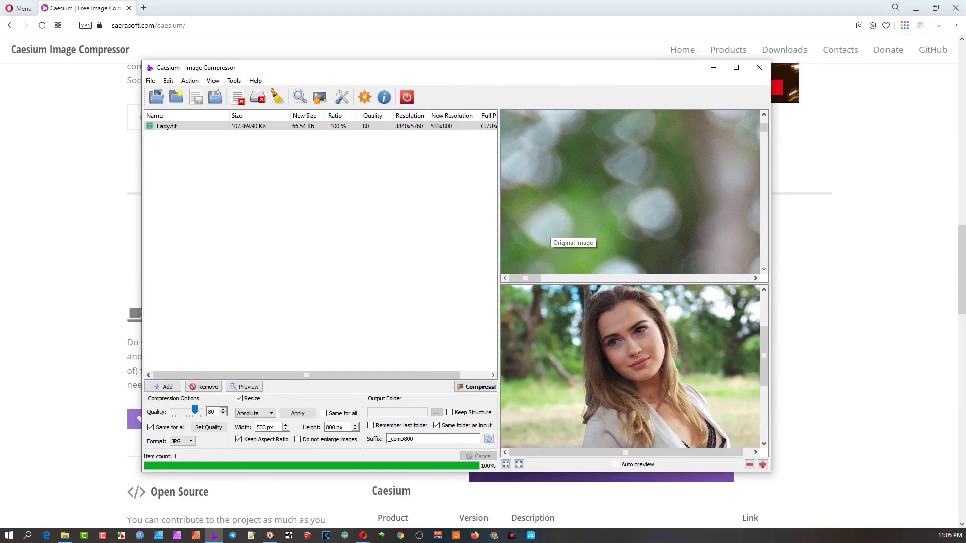
# Switch to the Caesium website in Opera, view the developer's GitHub profile with its pinned repositories, and return to the previous page.
pyautogui.hotkey('alt', 'Tab')
pyautogui.click(148, 25)
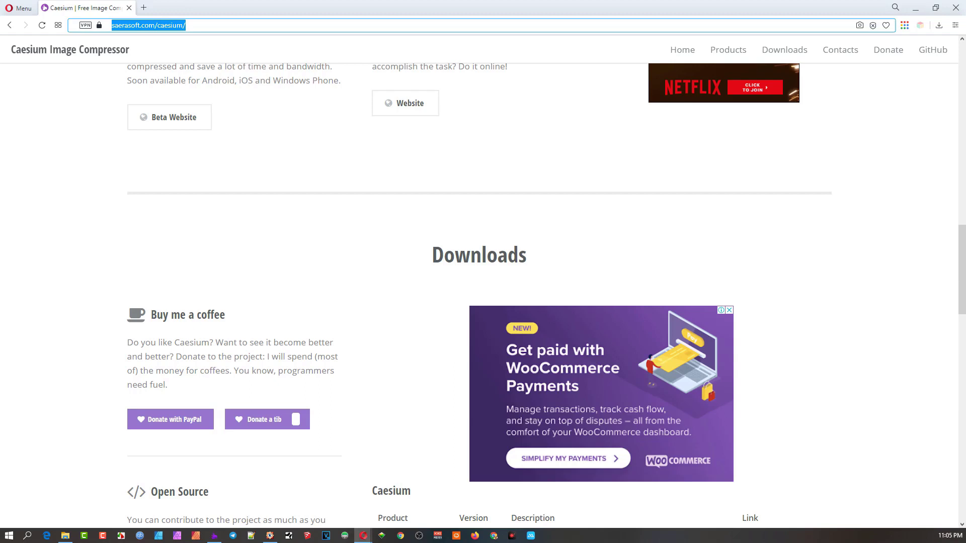
pyautogui.click(932, 50)
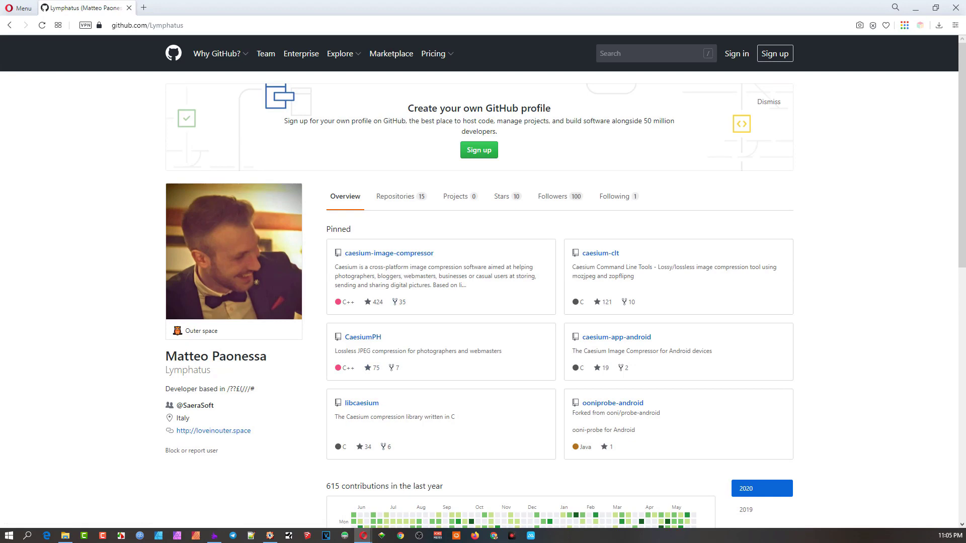
pyautogui.scroll(-4, 483, 282)
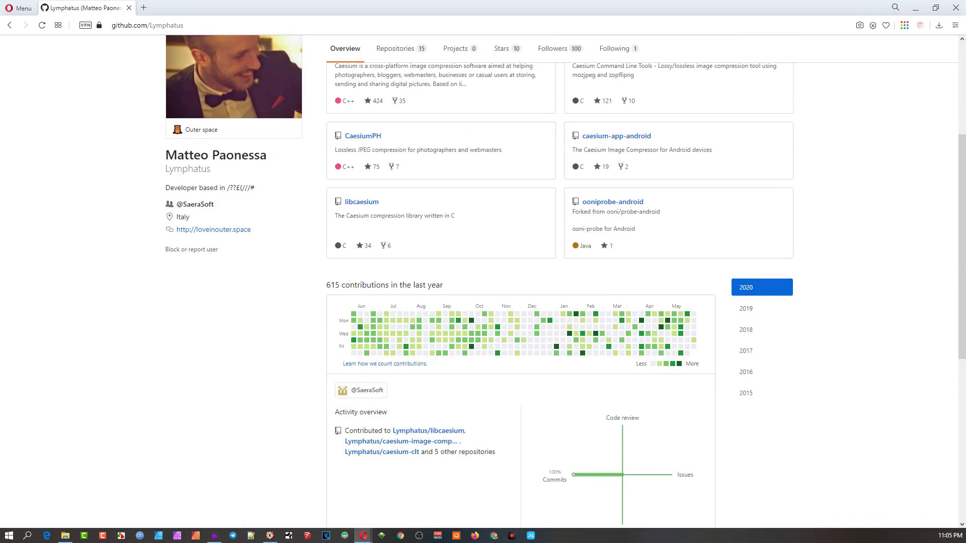
pyautogui.scroll(2, 483, 282)
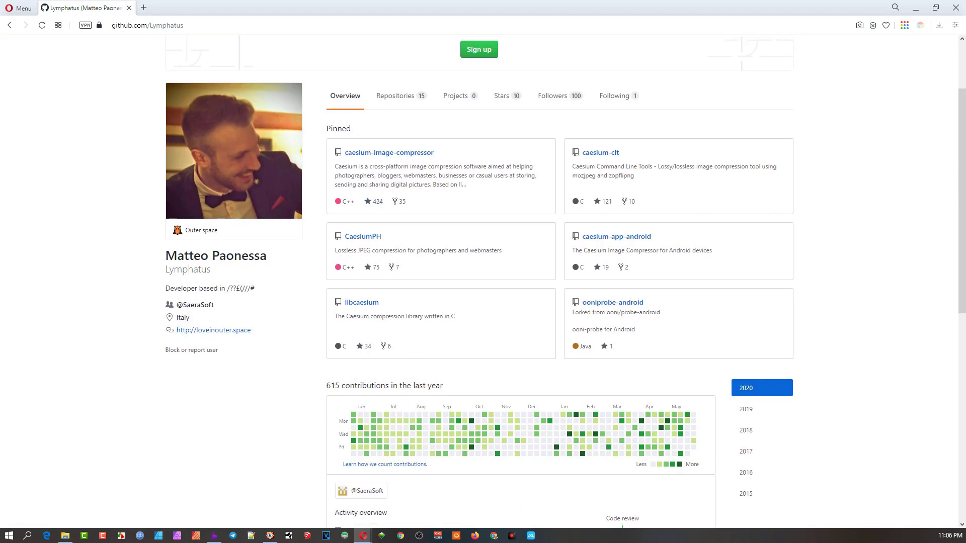
pyautogui.hotkey('alt', 'Left')
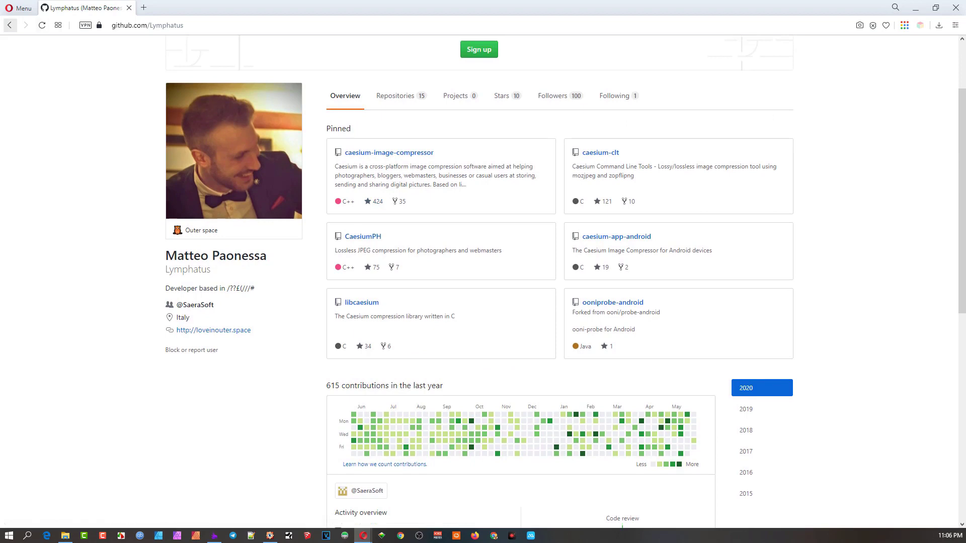